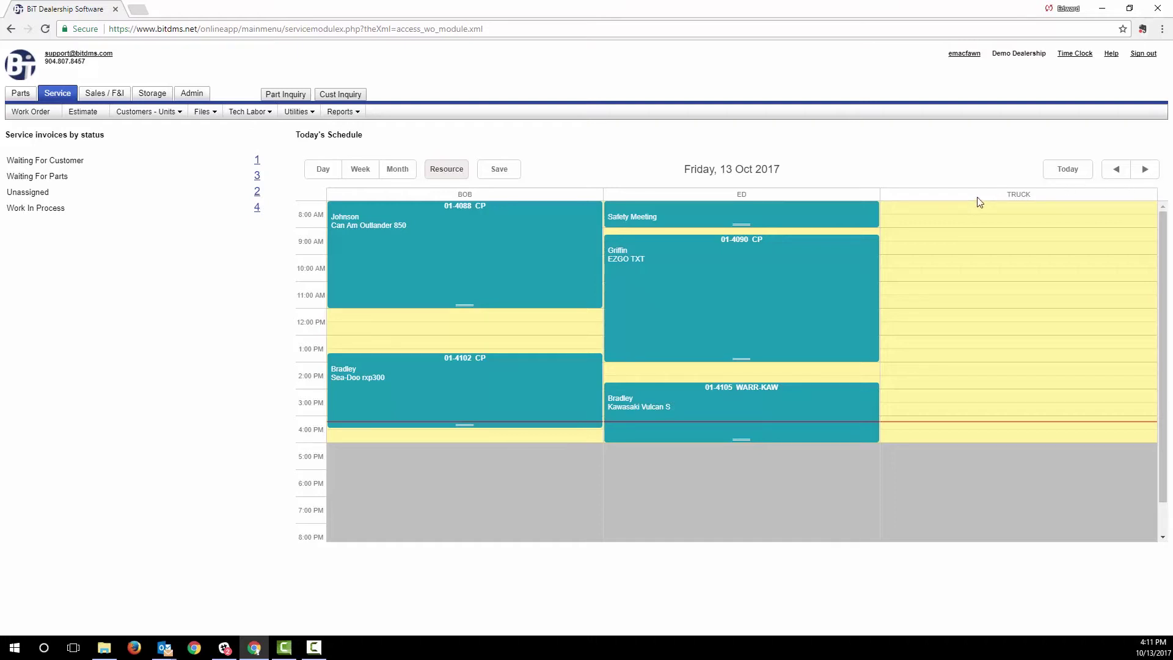
Cancel the Time Clock without clocking in, returning to the 13 Oct 2017 service schedule.
{"action": "left_click", "coordinate": [1078, 54]}
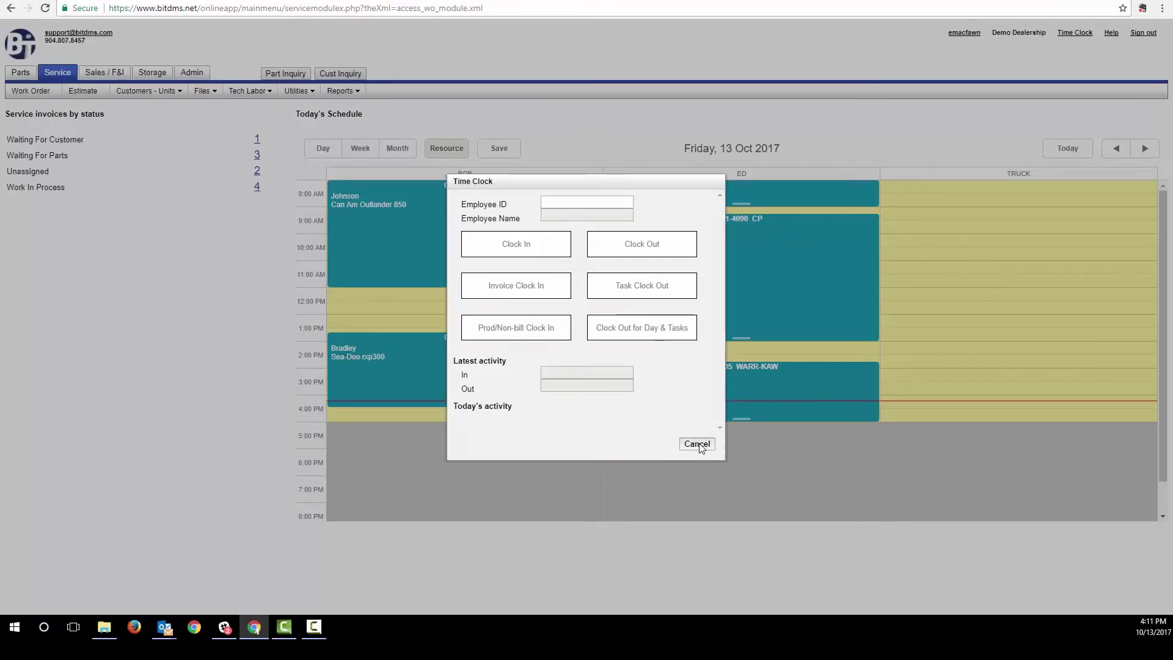
{"action": "left_click", "coordinate": [726, 479]}
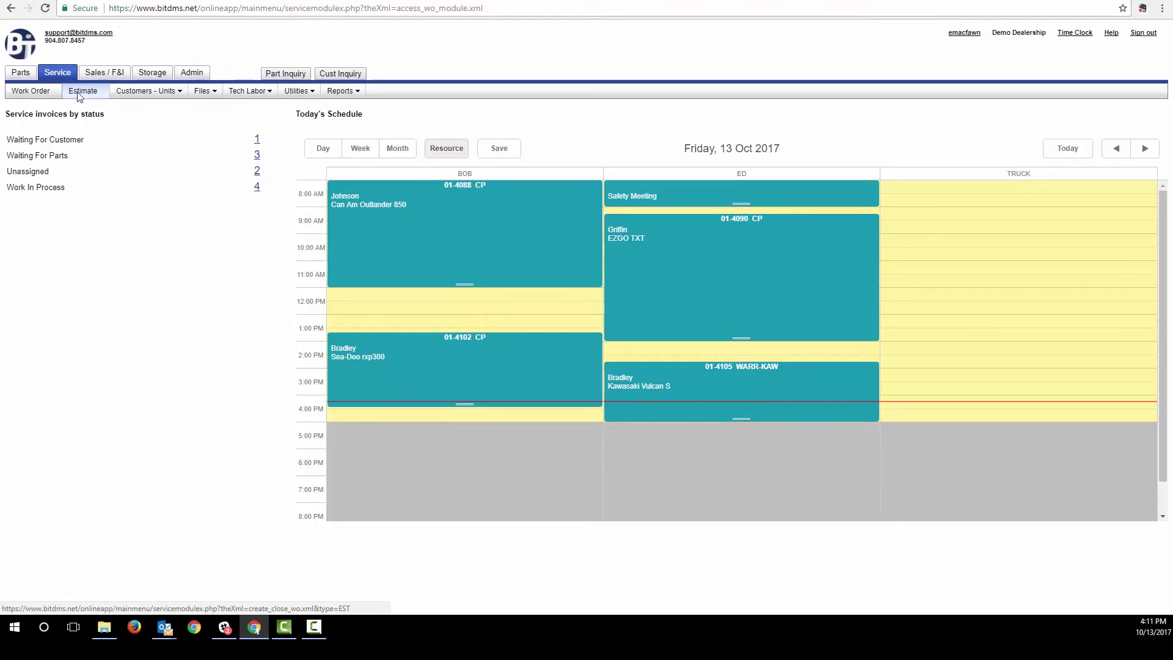
Start a new work order, find the customer by last name, and attach unit 10020.
{"action": "left_click", "coordinate": [35, 94]}
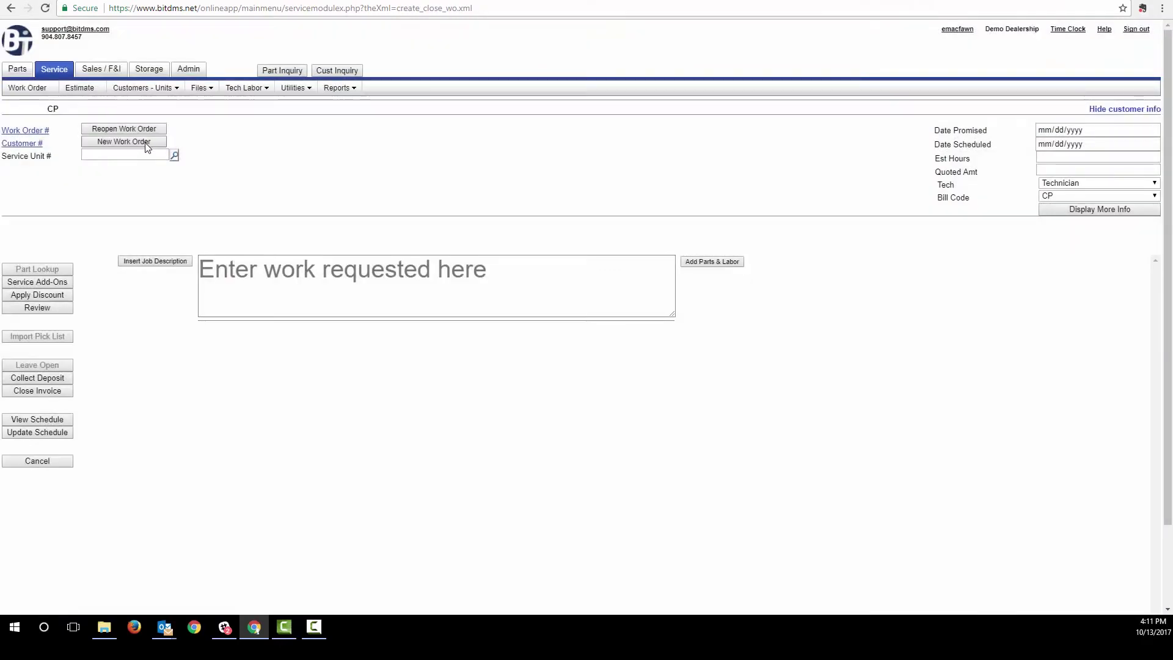
{"action": "left_click", "coordinate": [147, 142]}
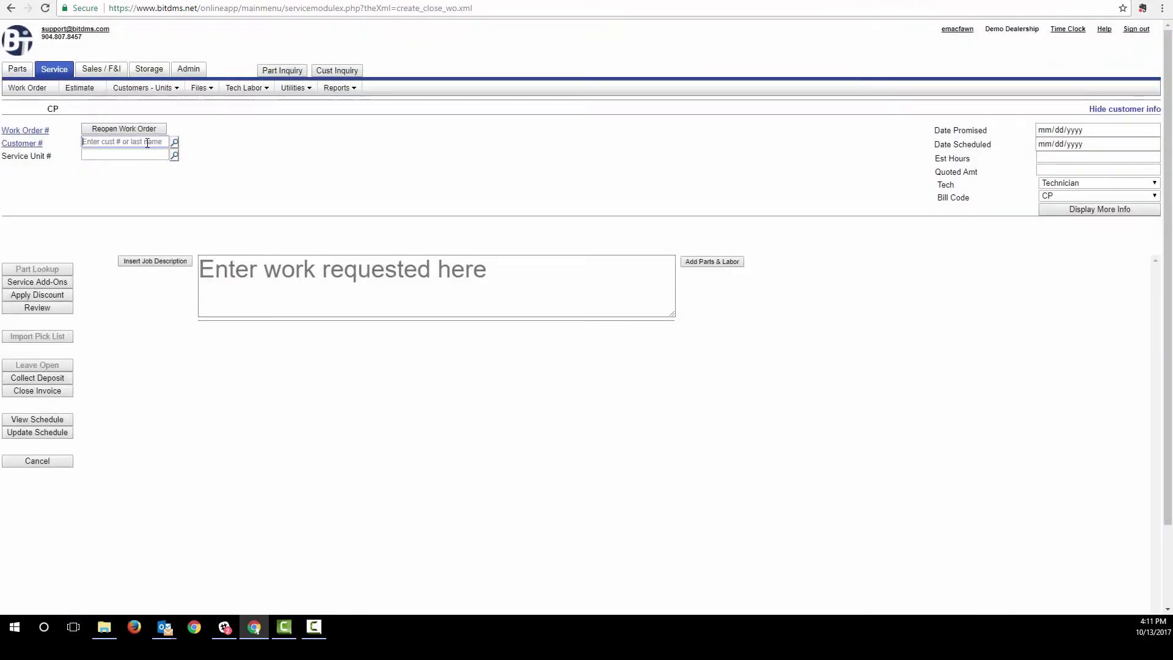
{"action": "type", "text": "ma"}
{"action": "key", "text": "Return"}
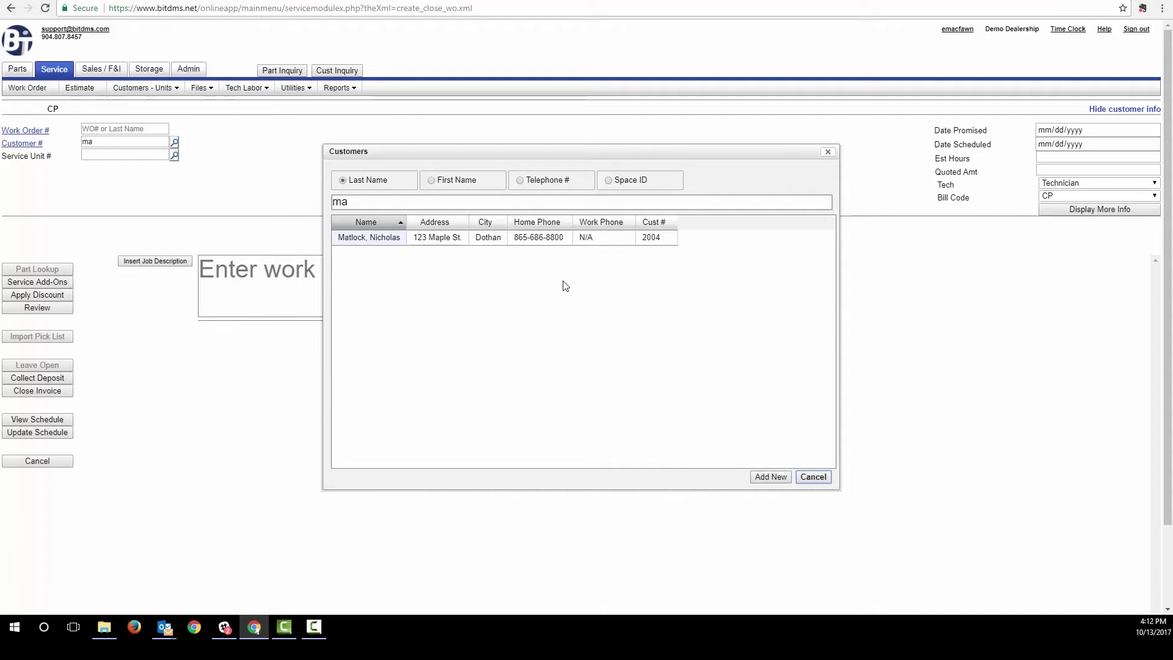
{"action": "left_click", "coordinate": [490, 241]}
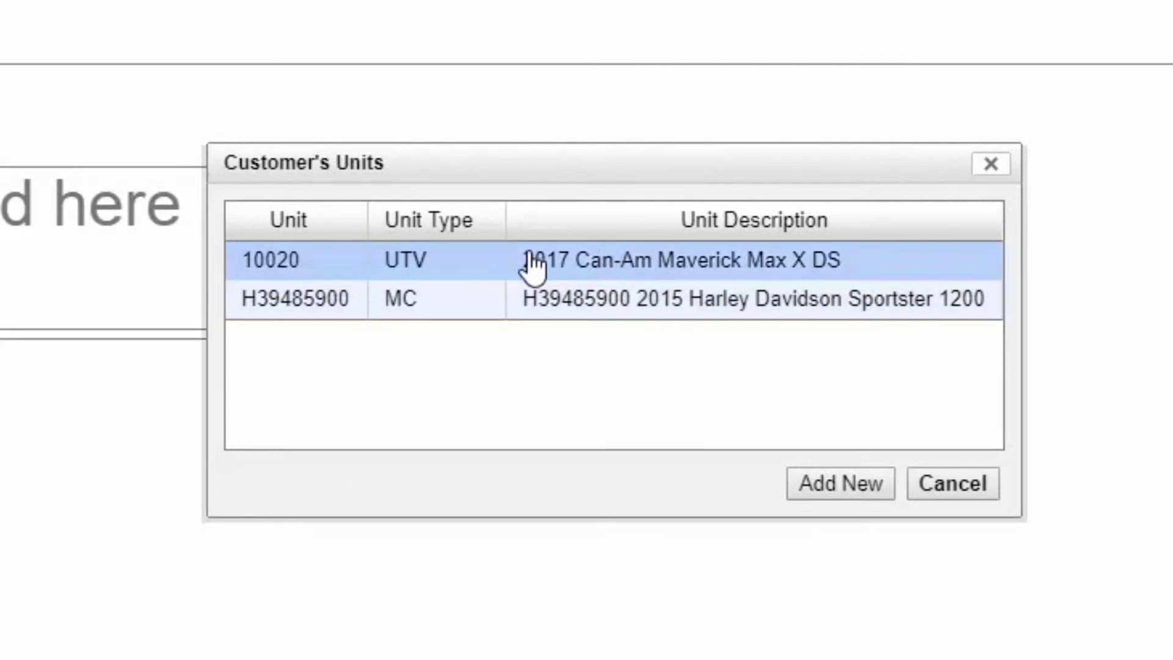
{"action": "left_click", "coordinate": [476, 265]}
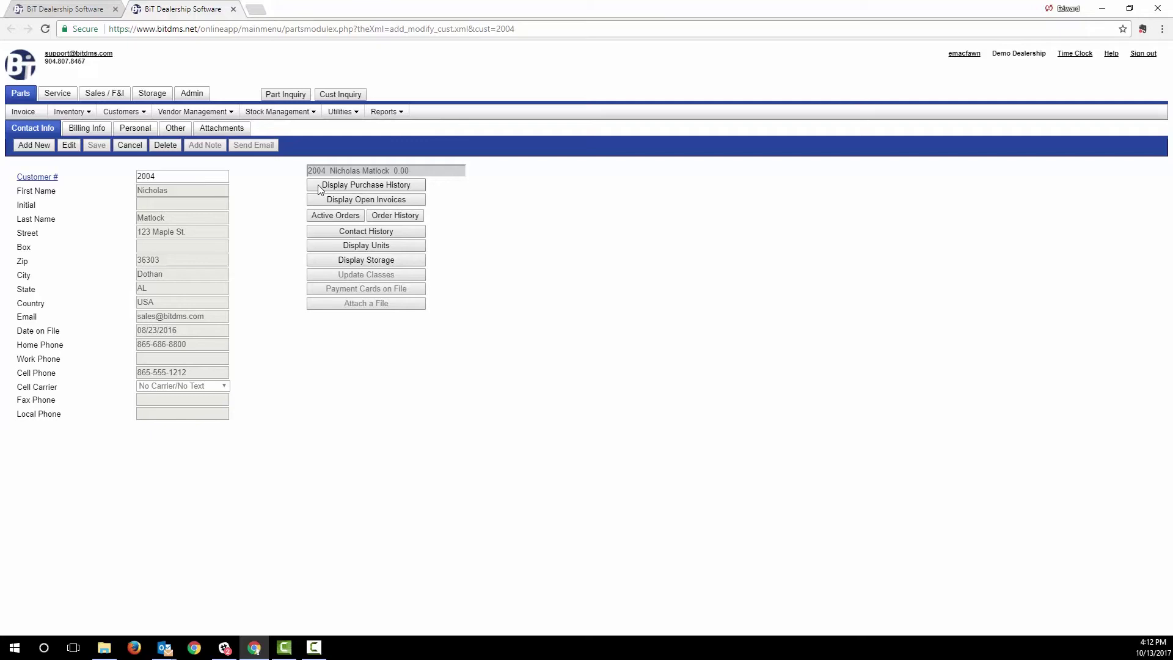
Review the customer's contact history, reading the New Tires email message.
{"action": "left_click", "coordinate": [316, 233]}
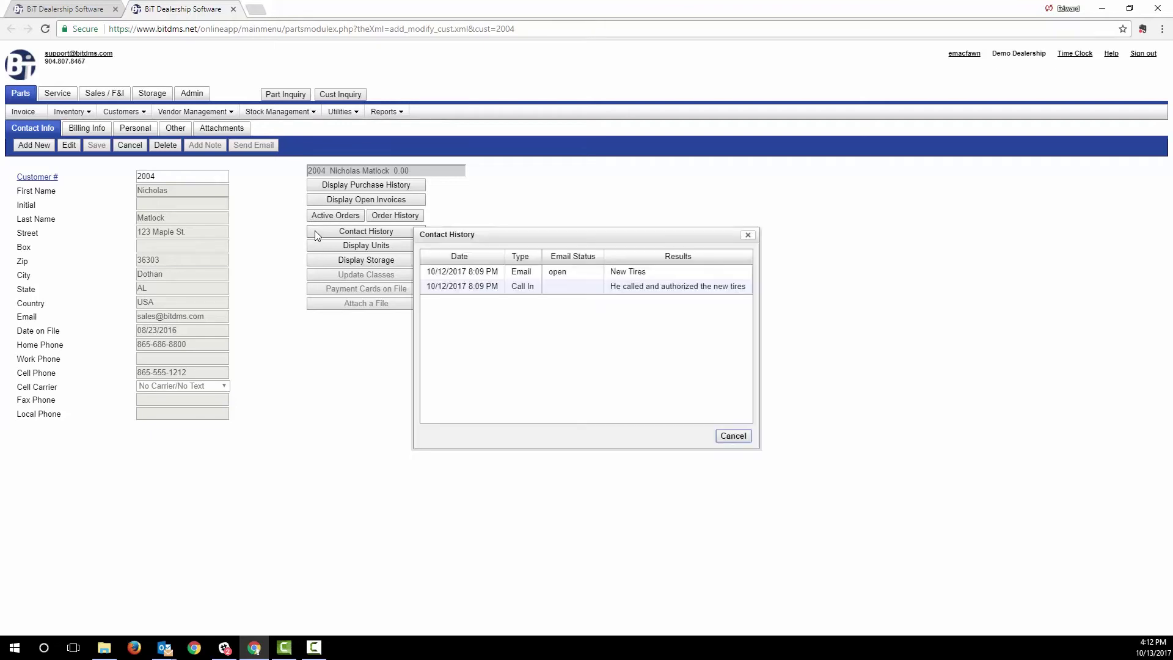
{"action": "left_click", "coordinate": [583, 287]}
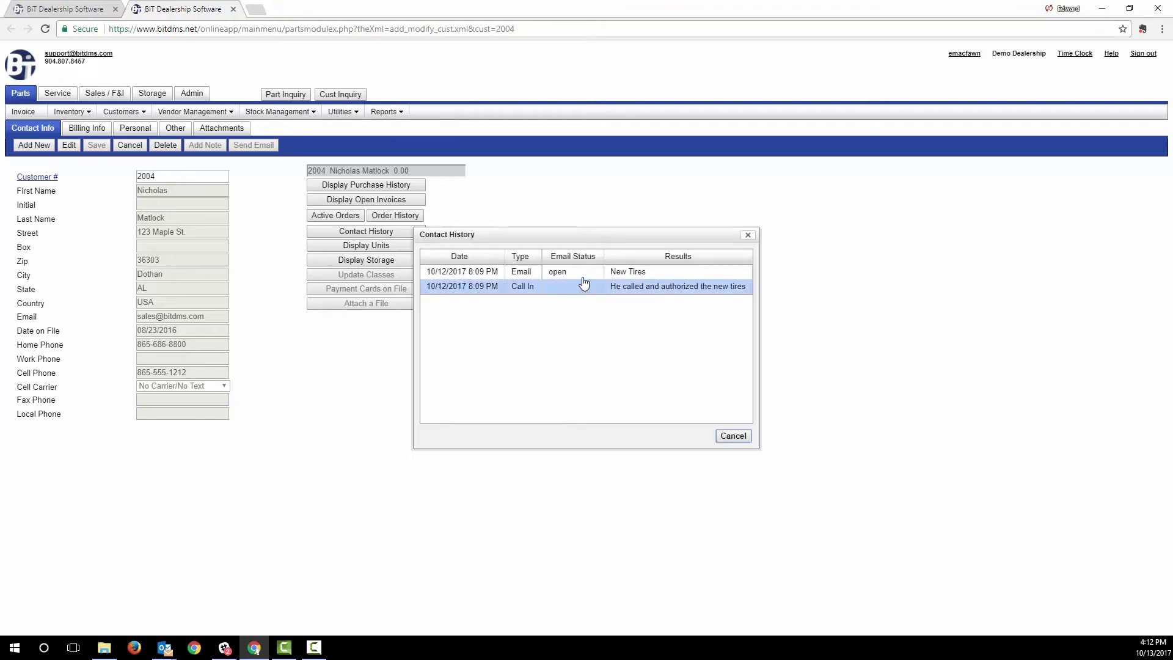
{"action": "left_click", "coordinate": [582, 273]}
{"action": "left_click", "coordinate": [583, 287]}
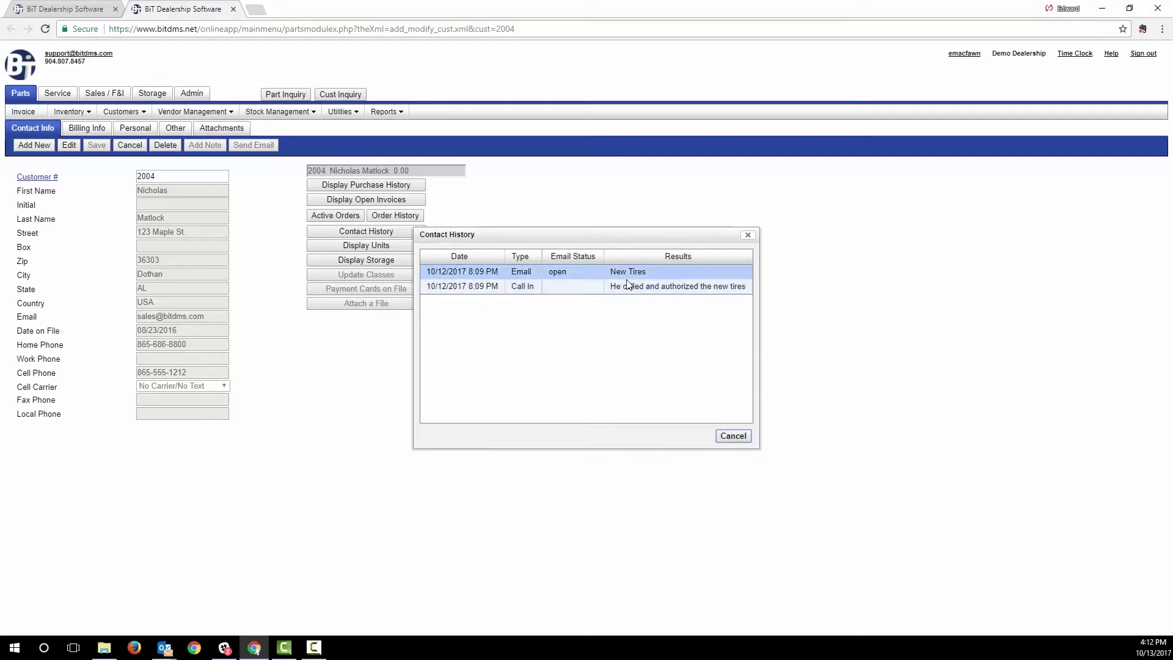
{"action": "double_click", "coordinate": [651, 271]}
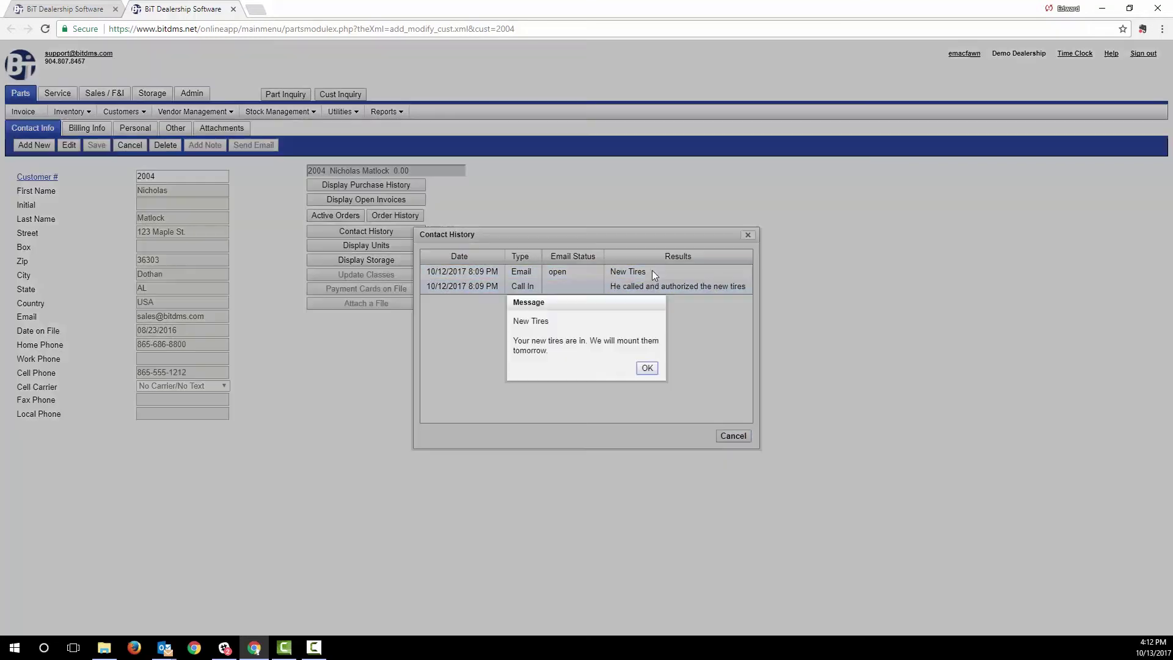
{"action": "left_click", "coordinate": [646, 367]}
{"action": "left_click", "coordinate": [573, 277]}
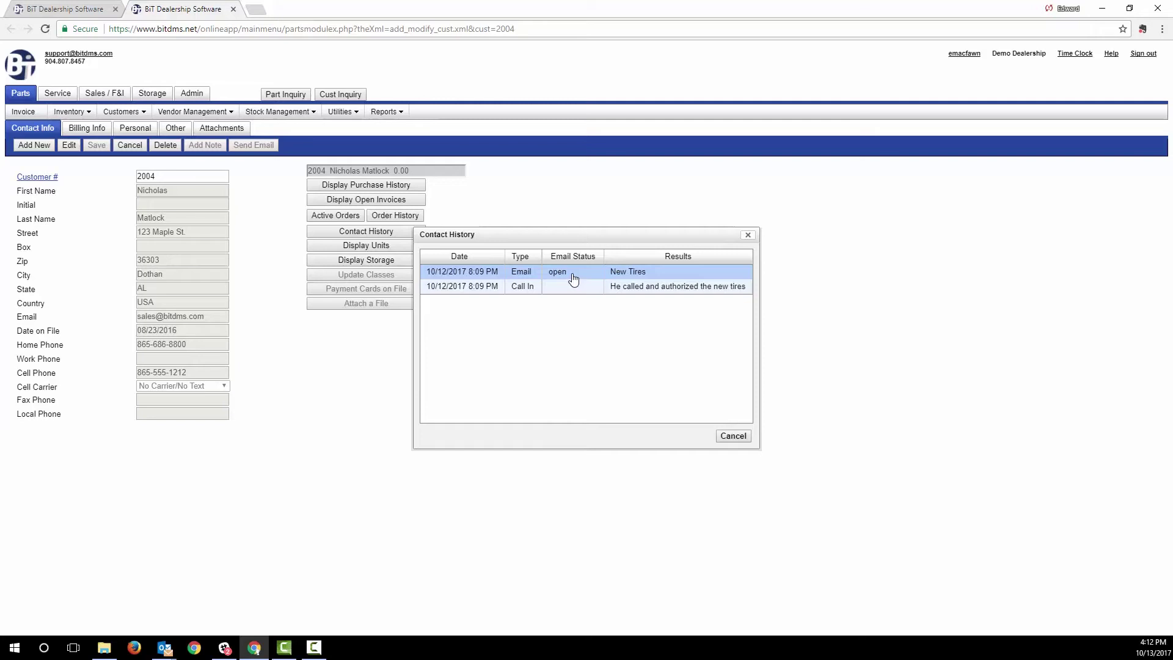
{"action": "left_click", "coordinate": [732, 436]}
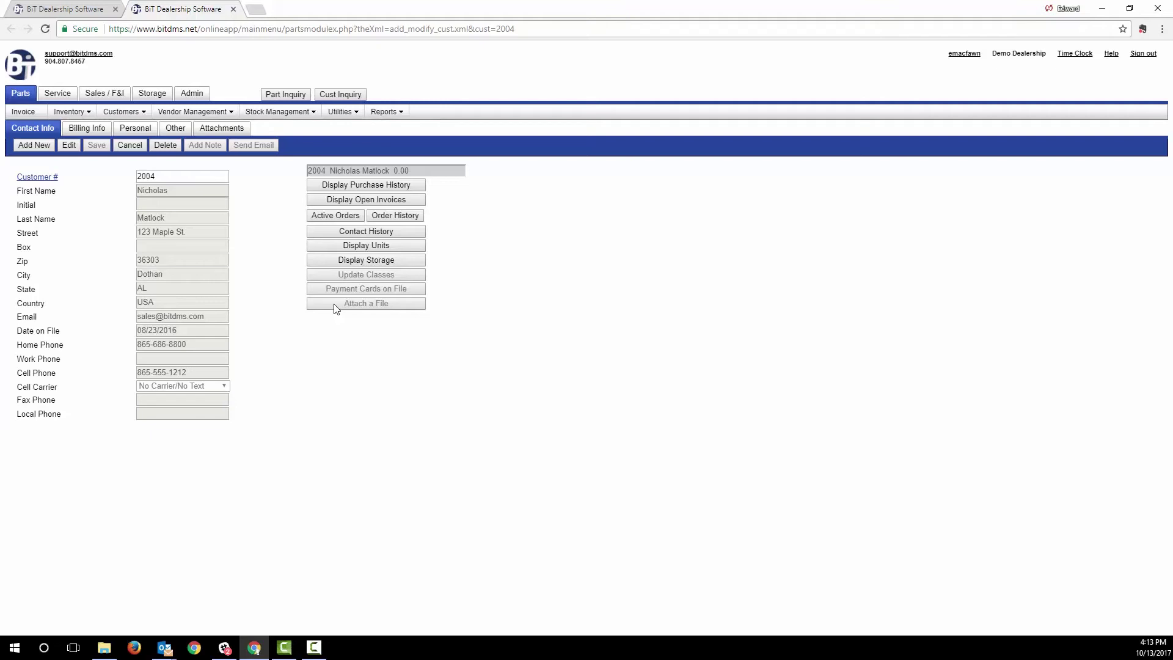
Check unit 10020's service history, engine and trailer details, and attachments, then return to the order.
{"action": "left_click", "coordinate": [233, 8]}
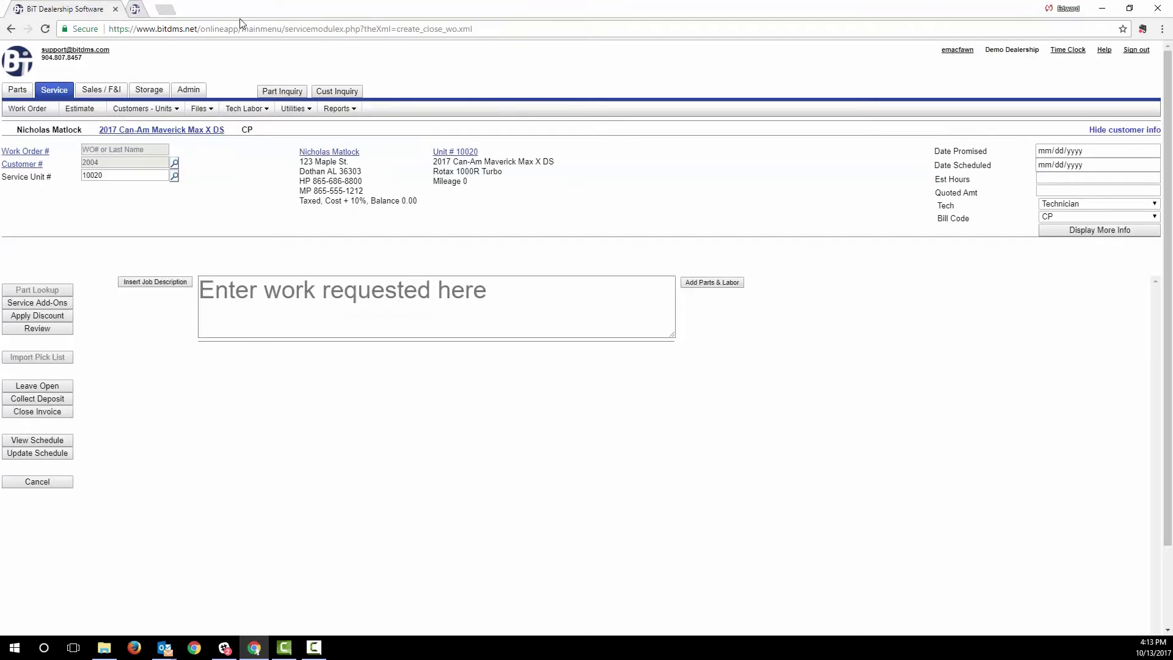
{"action": "left_click", "coordinate": [440, 157]}
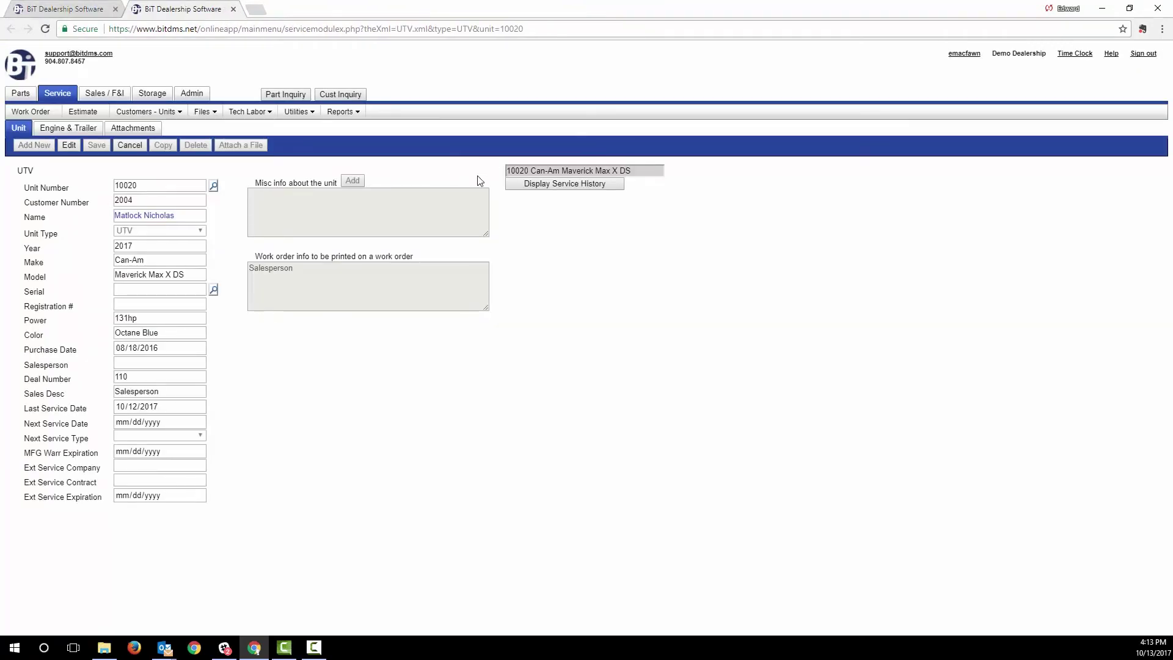
{"action": "left_click", "coordinate": [548, 185]}
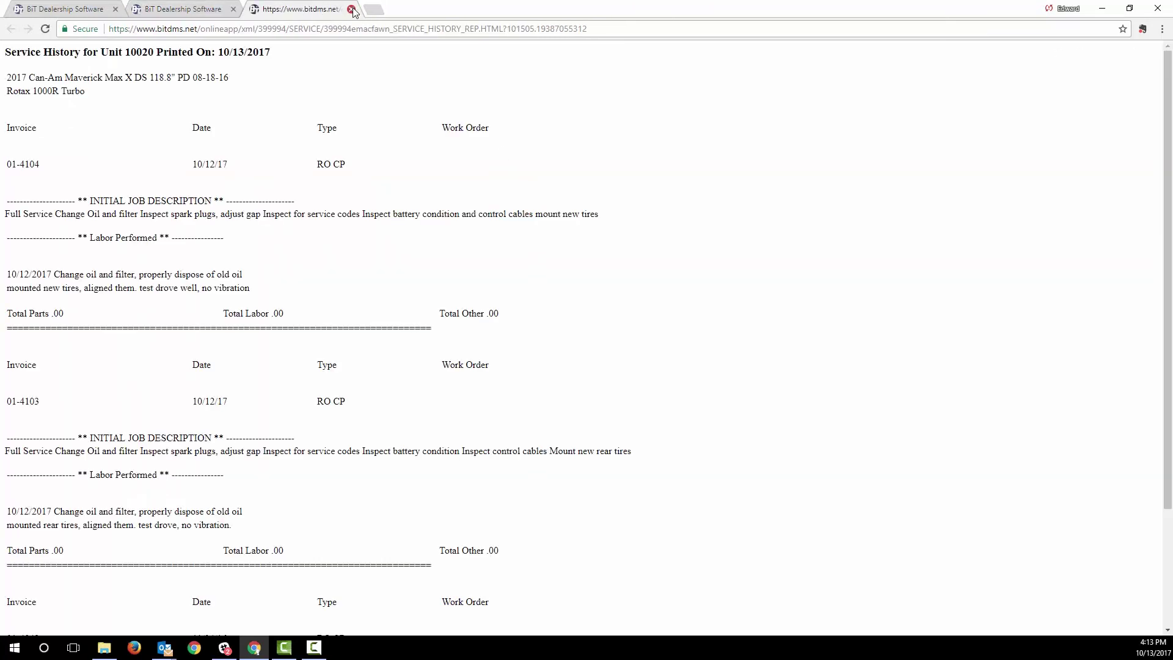
{"action": "left_click", "coordinate": [352, 9]}
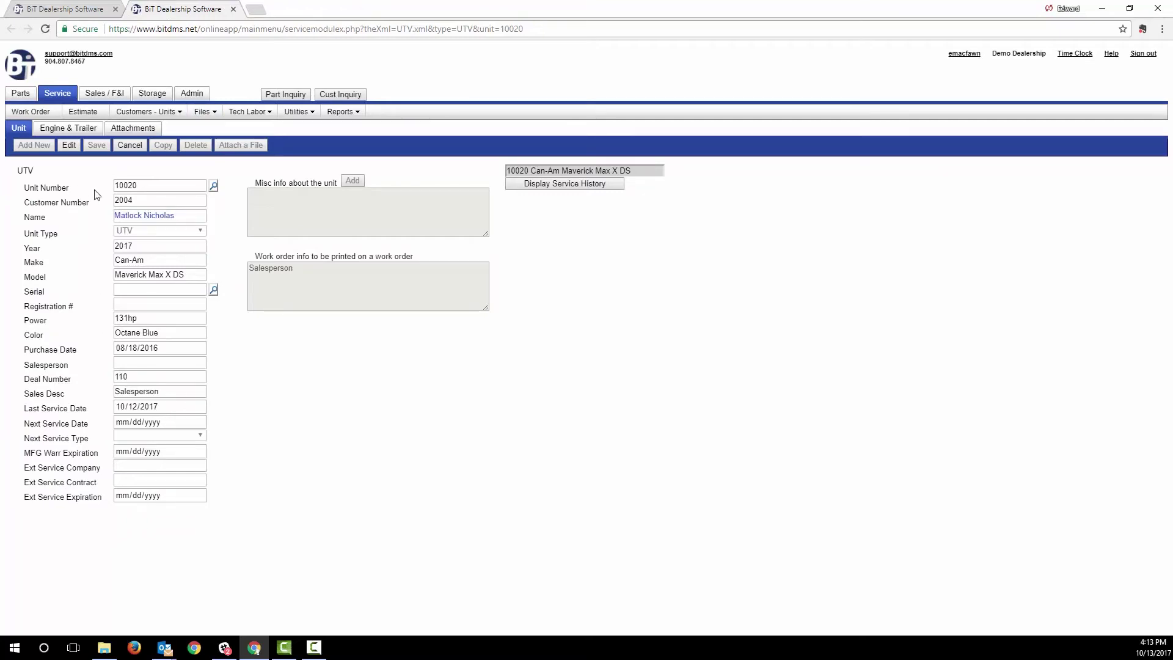
{"action": "left_click", "coordinate": [87, 129]}
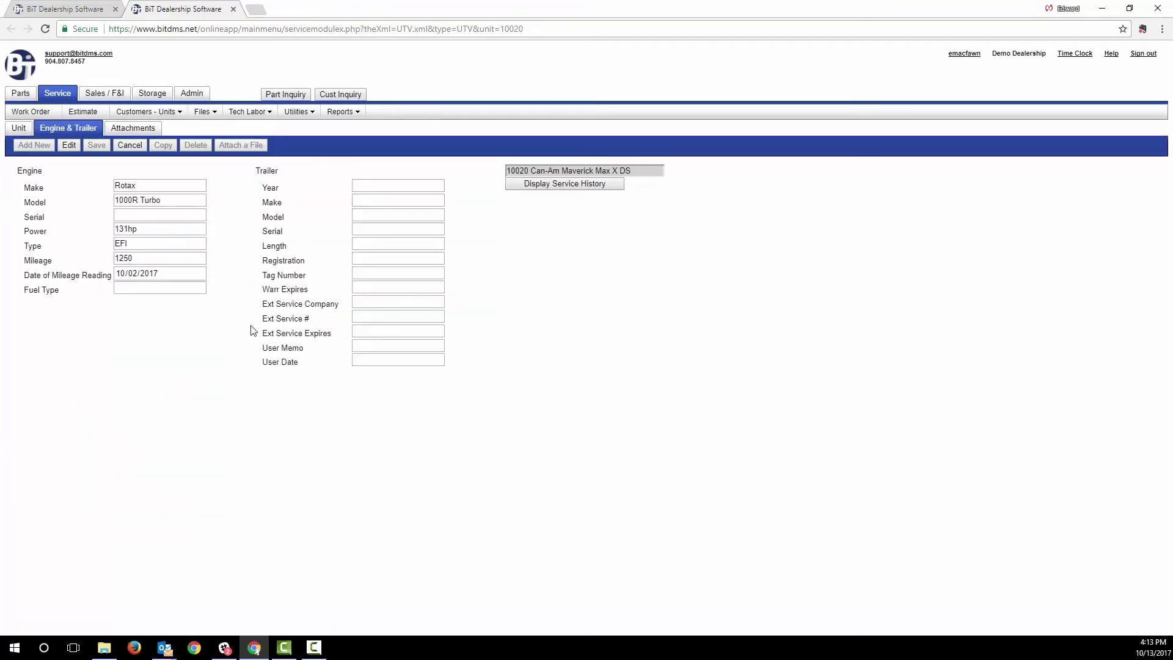
{"action": "left_click", "coordinate": [141, 132]}
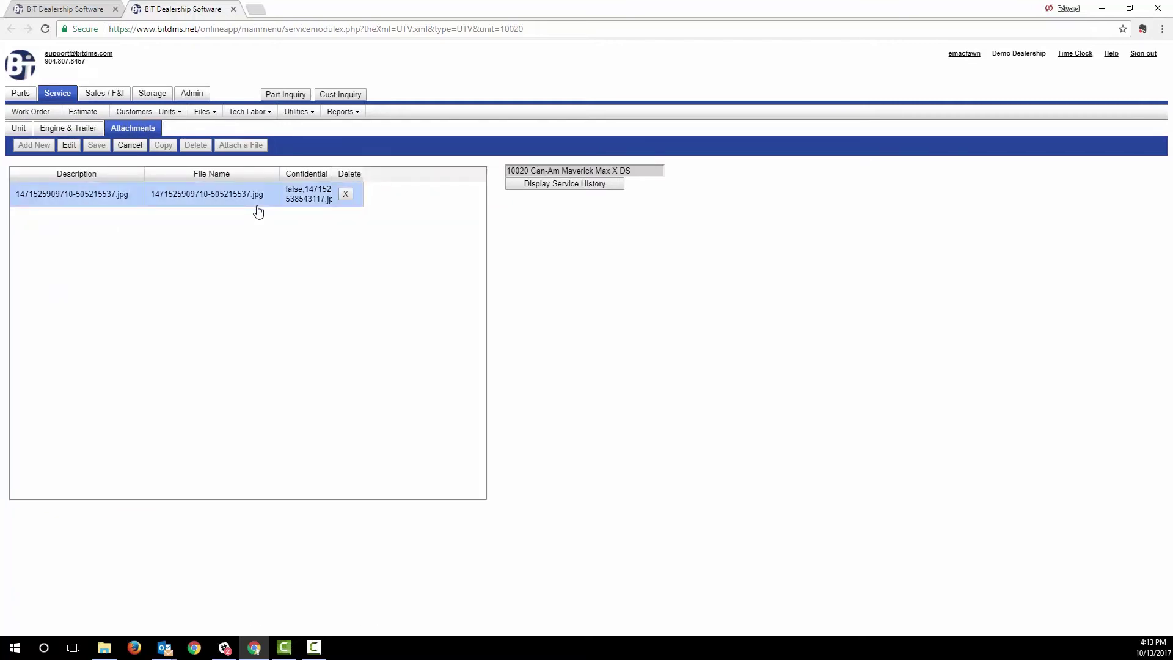
{"action": "left_click", "coordinate": [234, 9]}
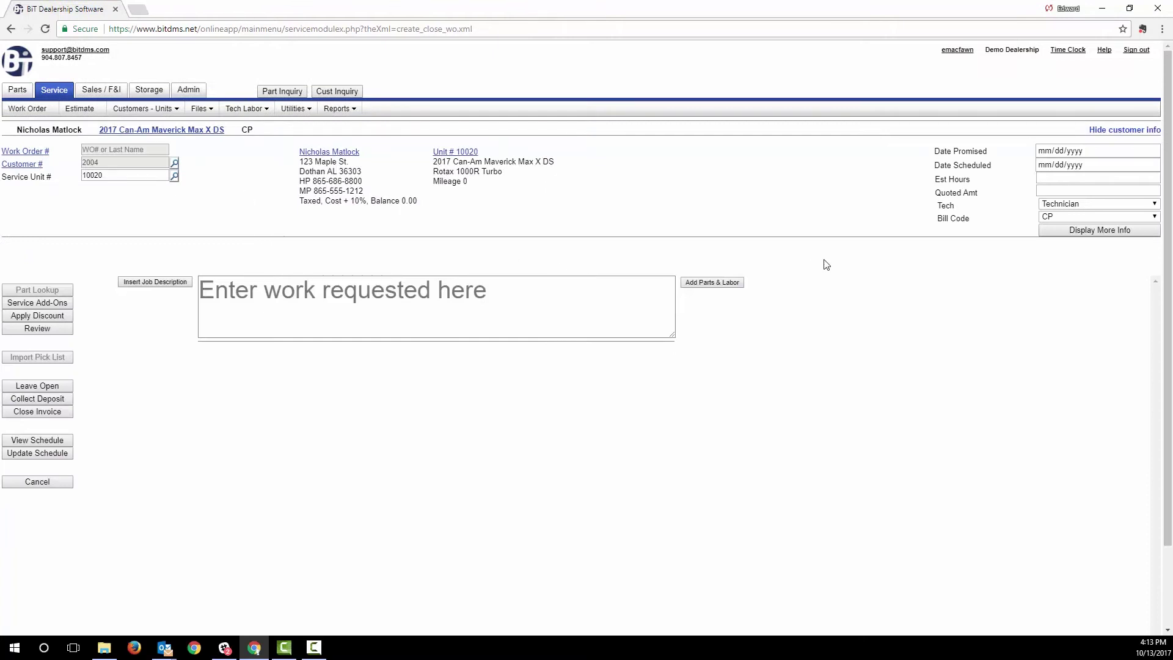
{"action": "left_click", "coordinate": [1074, 234]}
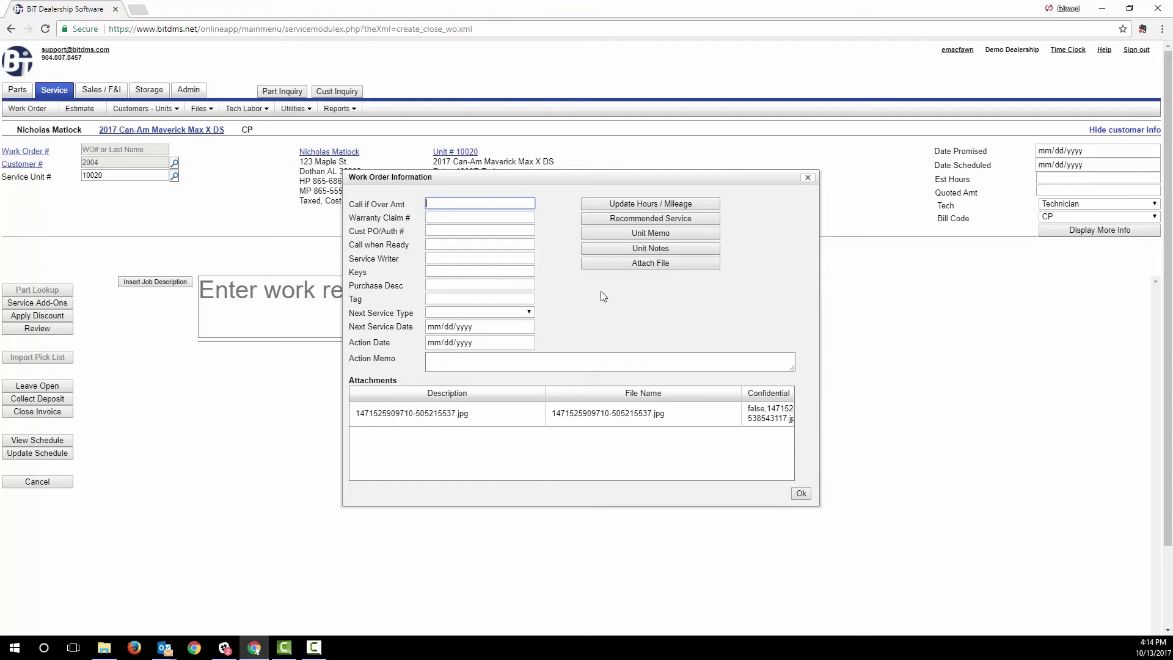
{"action": "left_click", "coordinate": [609, 263]}
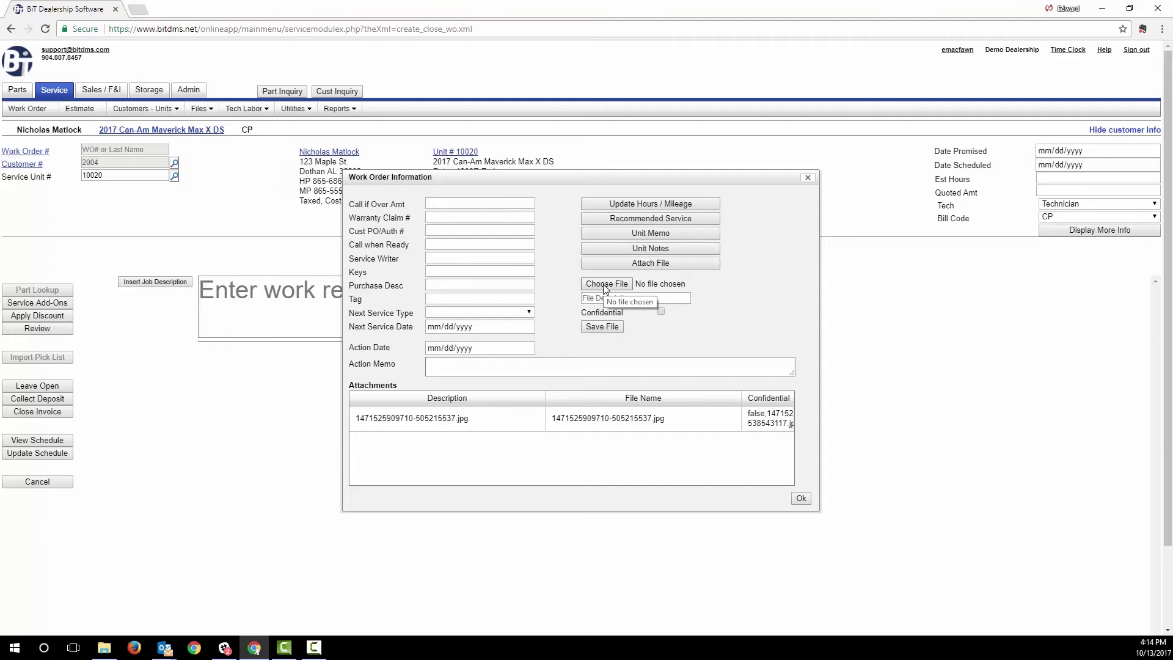
{"action": "left_click", "coordinate": [800, 499]}
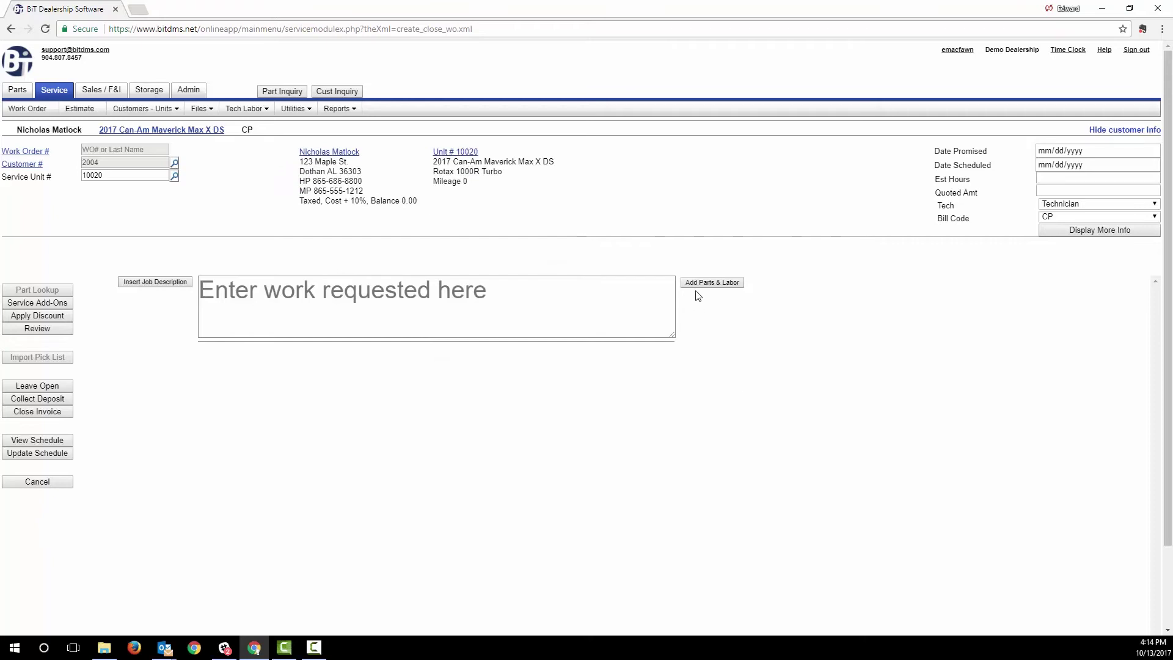
Fill the work requested with the prepared Full Service job description.
{"action": "left_click", "coordinate": [235, 292]}
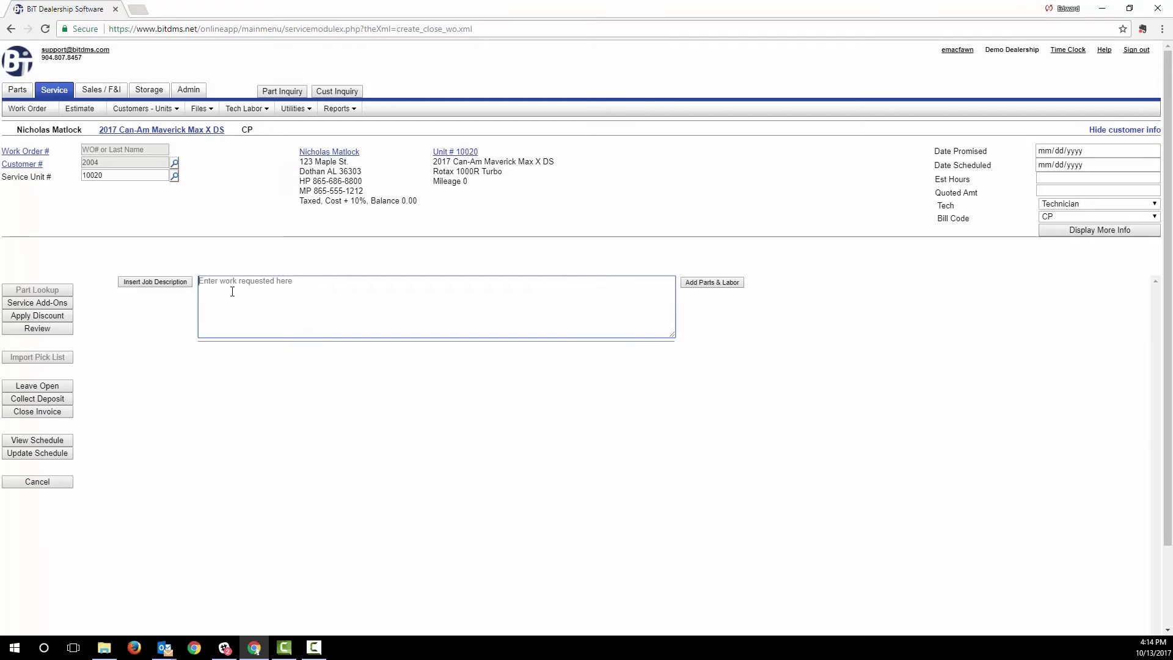
{"action": "left_click", "coordinate": [154, 284]}
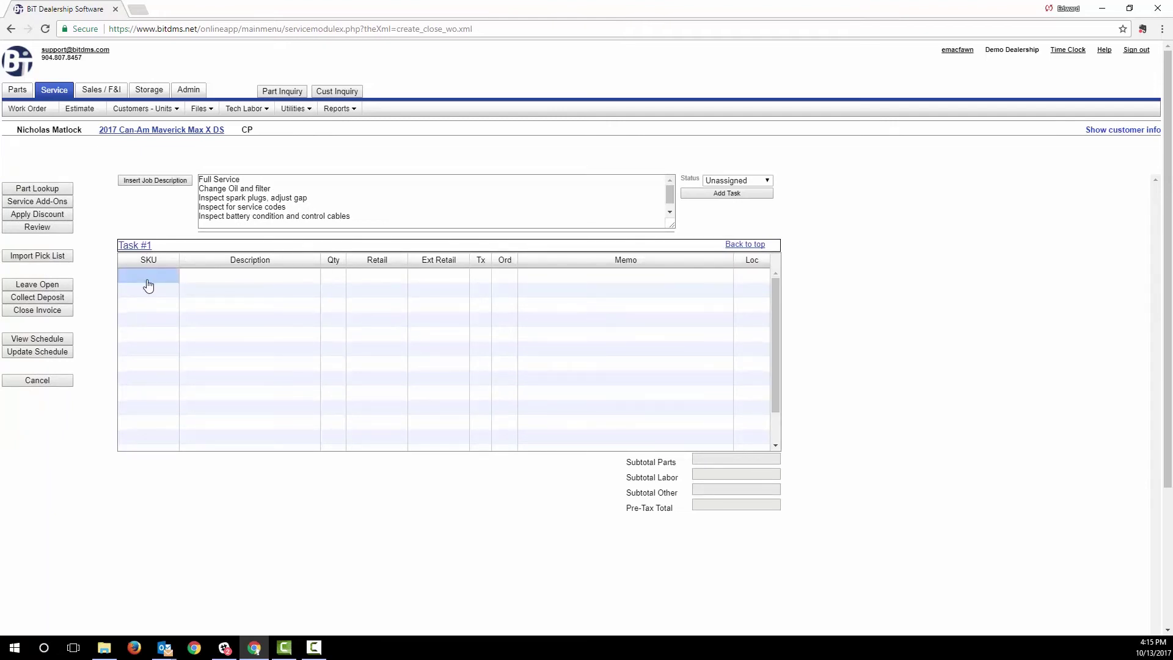
Add the 0470-460 filter to Task #1 via a 'filt' SKU search.
{"action": "left_click", "coordinate": [149, 276]}
{"action": "type", "text": "filt"}
{"action": "key", "text": "Return"}
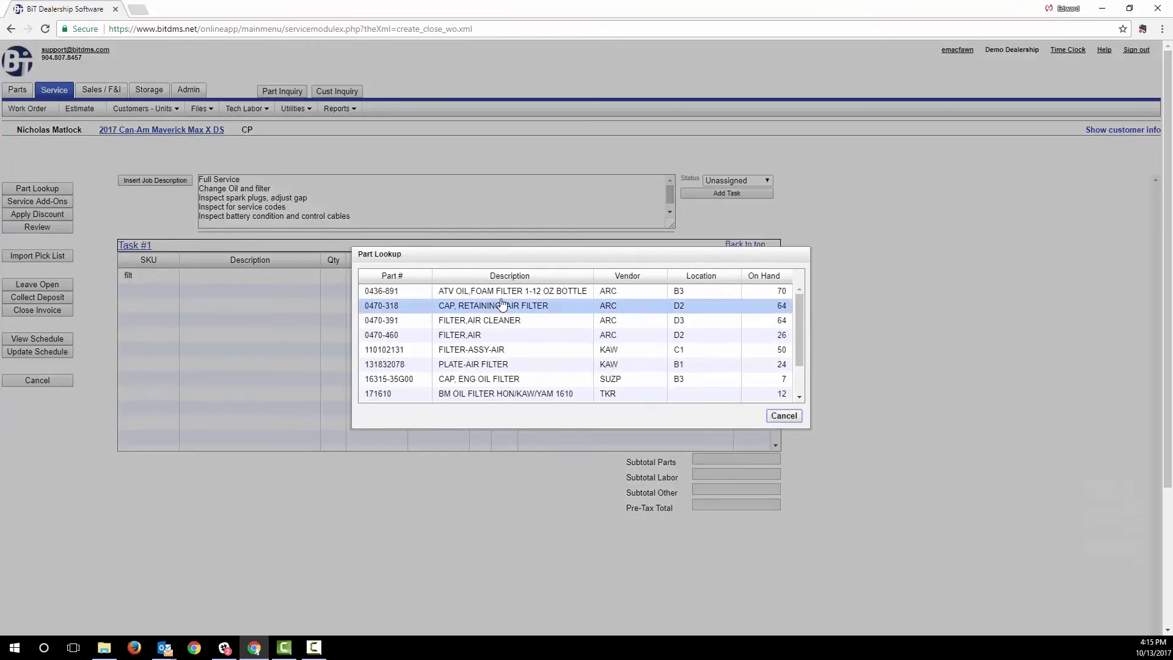
{"action": "left_click", "coordinate": [449, 335]}
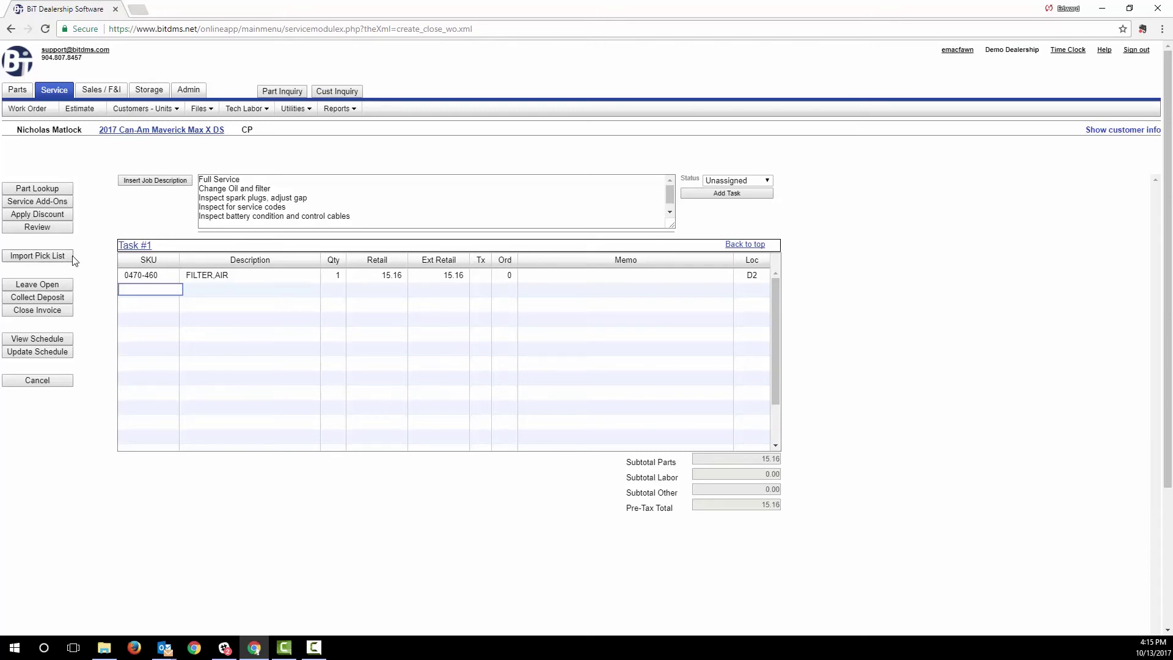
Add 1.5 hours of ED Tech Labor dated 10/13/2017 to Task #1.
{"action": "left_click", "coordinate": [168, 287]}
{"action": "key", "text": "Tab"}
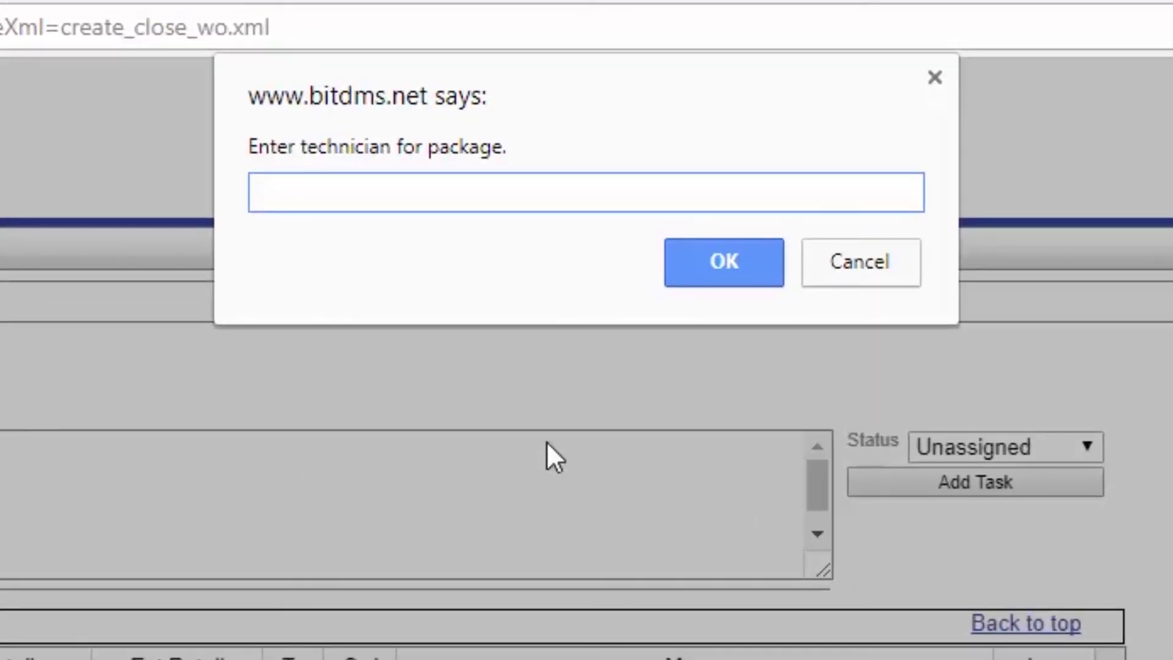
{"action": "type", "text": "ed"}
{"action": "key", "text": "Return"}
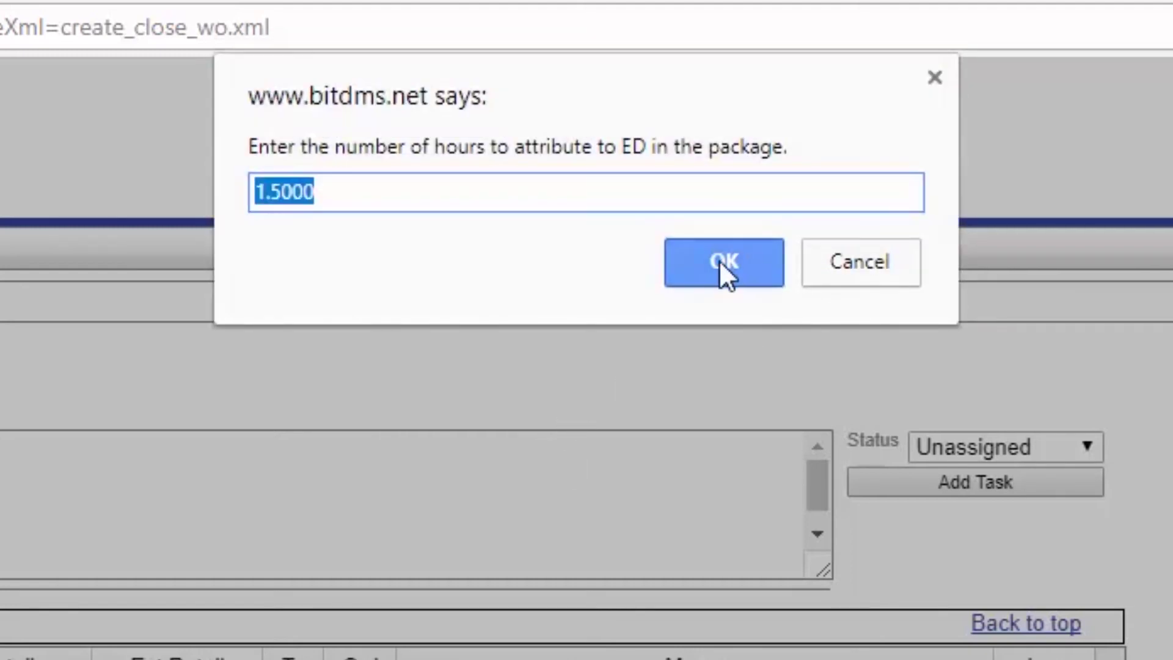
{"action": "left_click", "coordinate": [719, 259]}
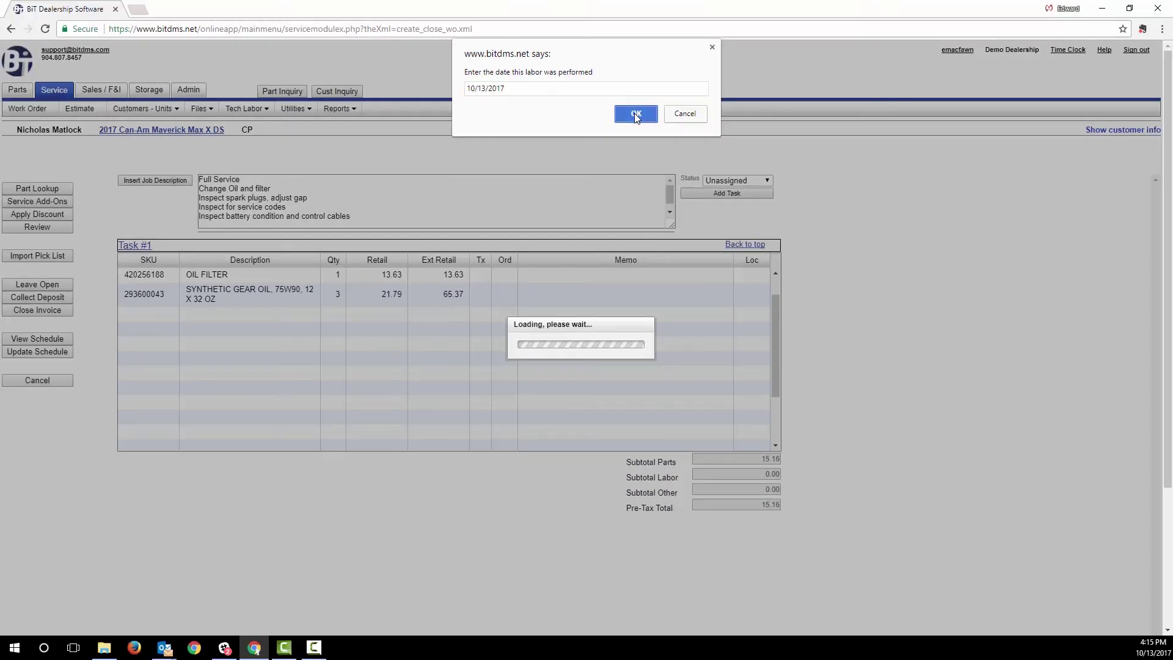
{"action": "left_click", "coordinate": [635, 115]}
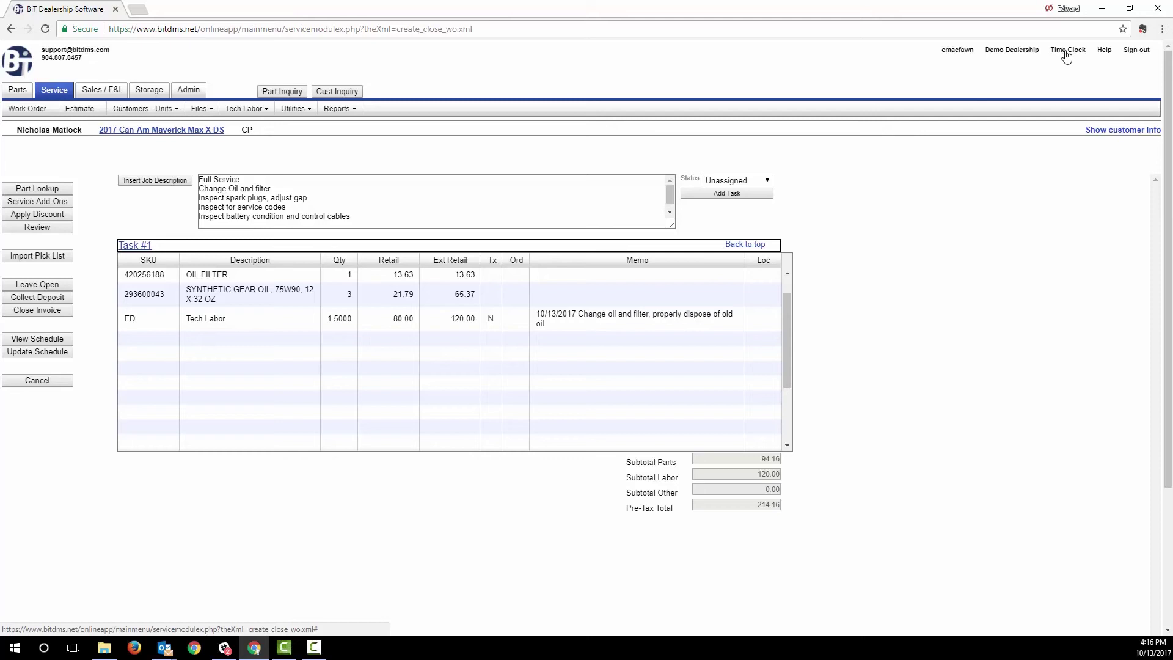
{"action": "left_click", "coordinate": [245, 108]}
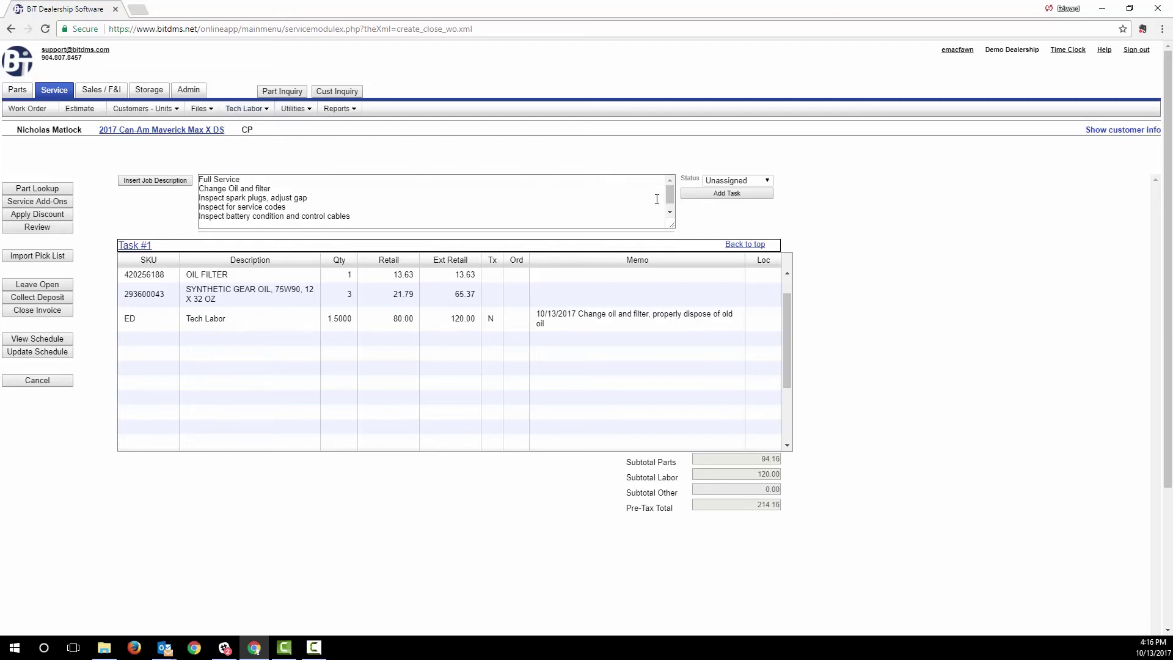
Create Task #2 with the job description 'mount new tires'.
{"action": "left_click", "coordinate": [711, 194]}
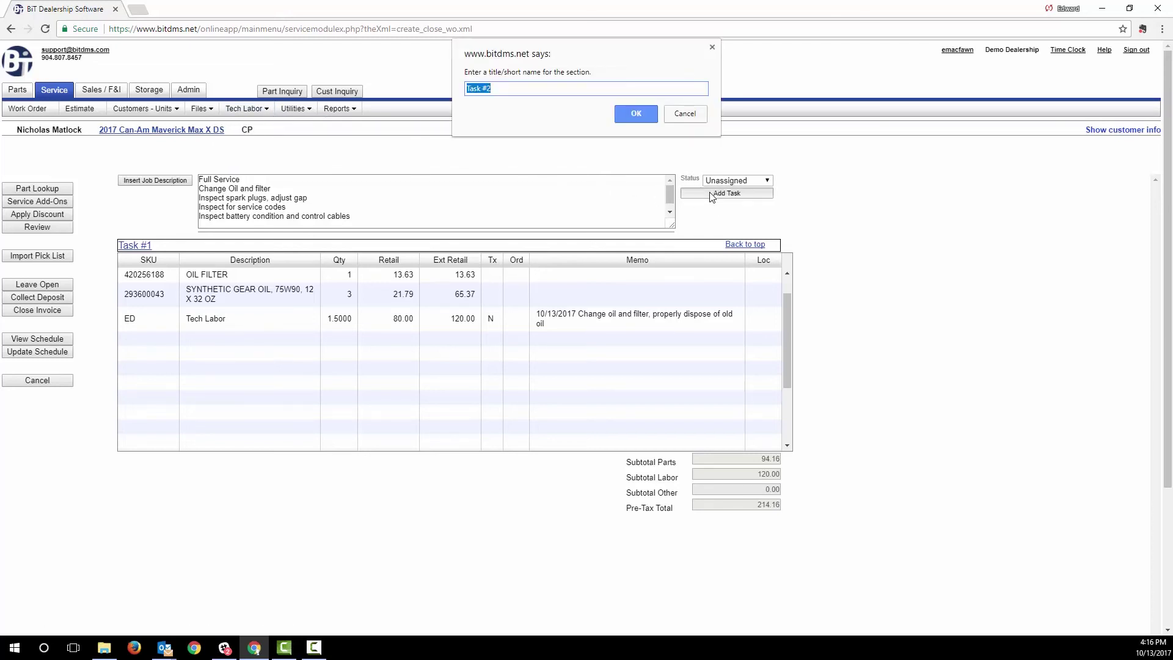
{"action": "left_click", "coordinate": [635, 113]}
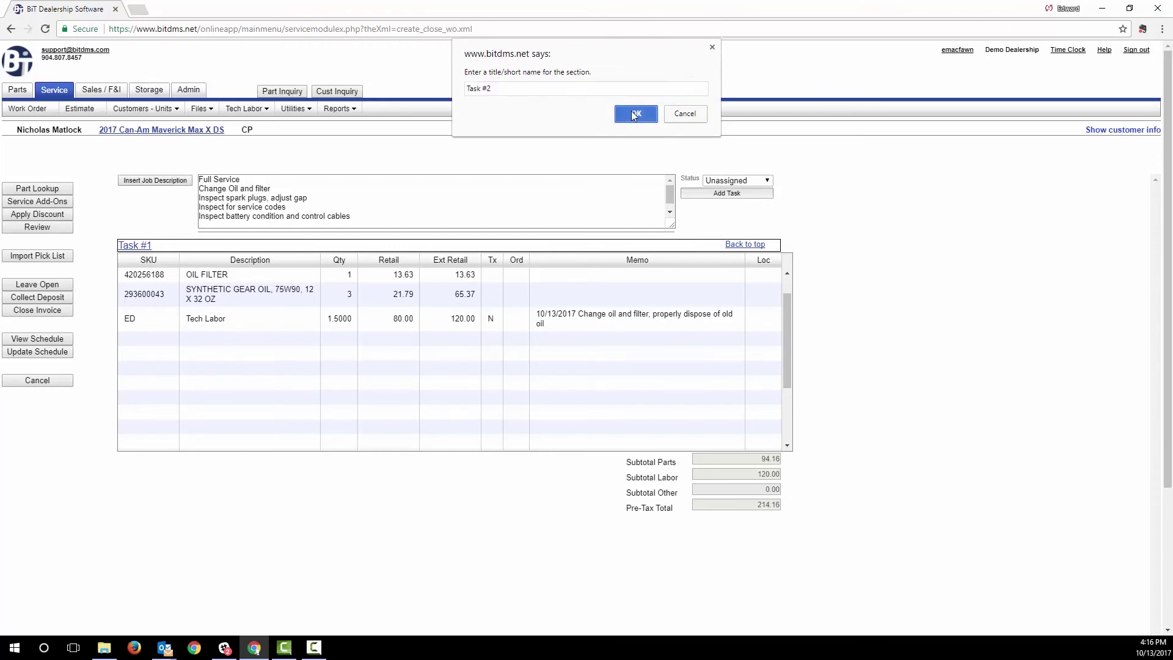
{"action": "left_click", "coordinate": [228, 250]}
{"action": "type", "text": "m"}
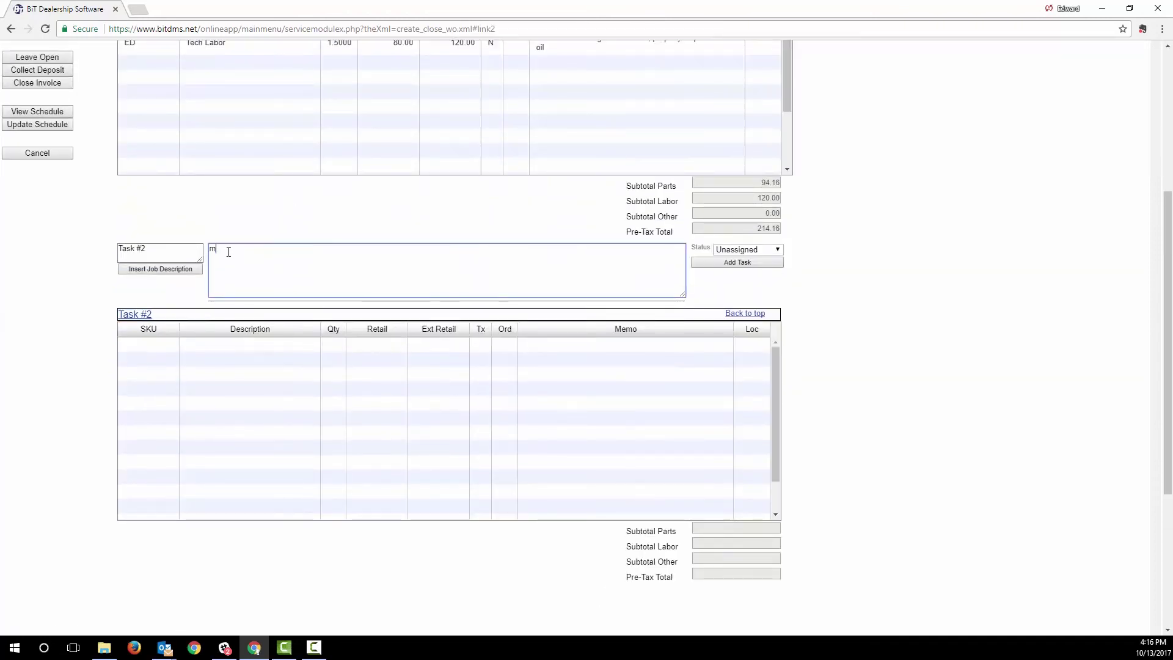
{"action": "type", "text": "ount new tires"}
Add 1.25 hours of ED Tech Labor with memo 'mounted tires, aligned and test drov'.
{"action": "left_click", "coordinate": [144, 348]}
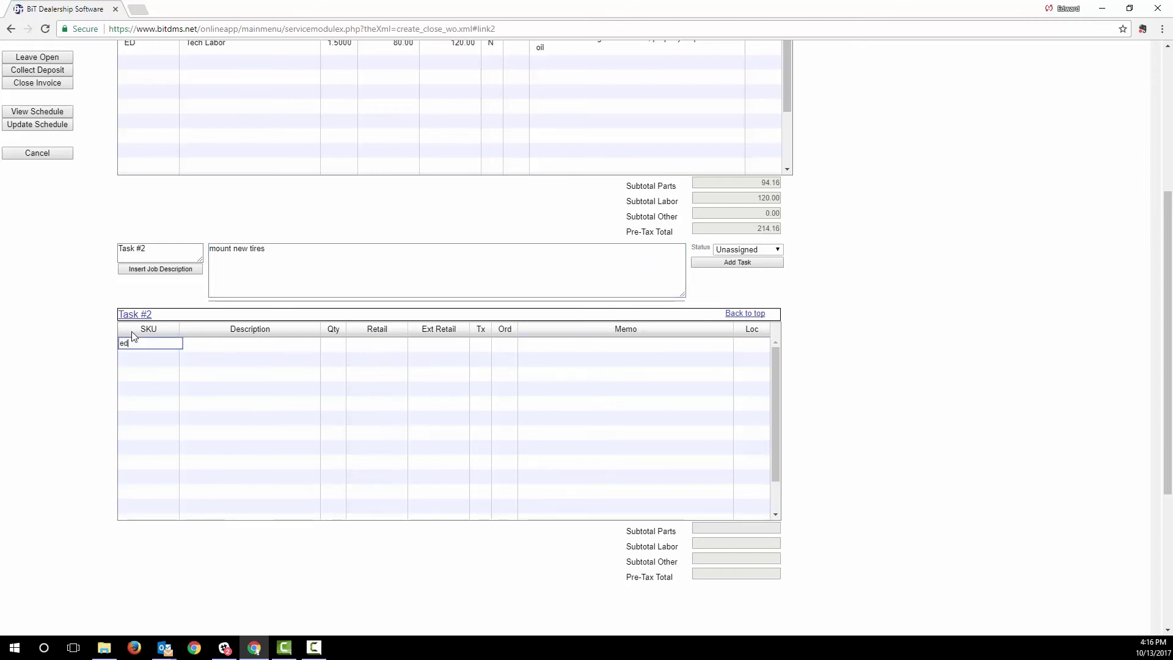
{"action": "key", "text": "Tab"}
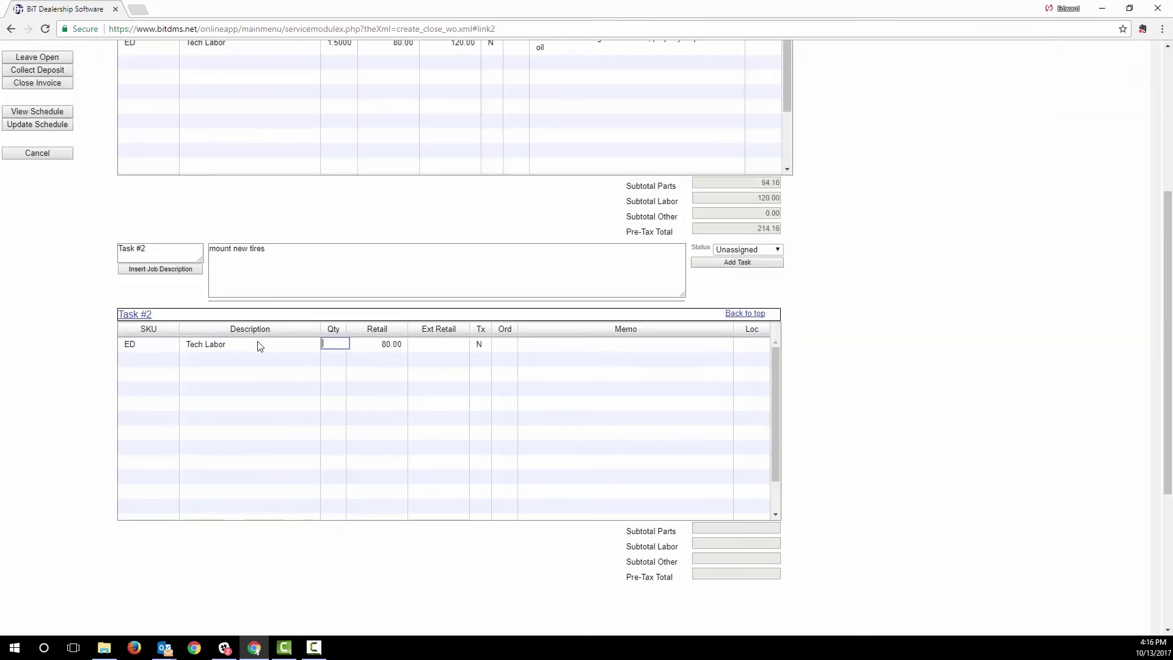
{"action": "type", "text": "1.25"}
{"action": "key", "text": "Tab"}
{"action": "left_click", "coordinate": [626, 367]}
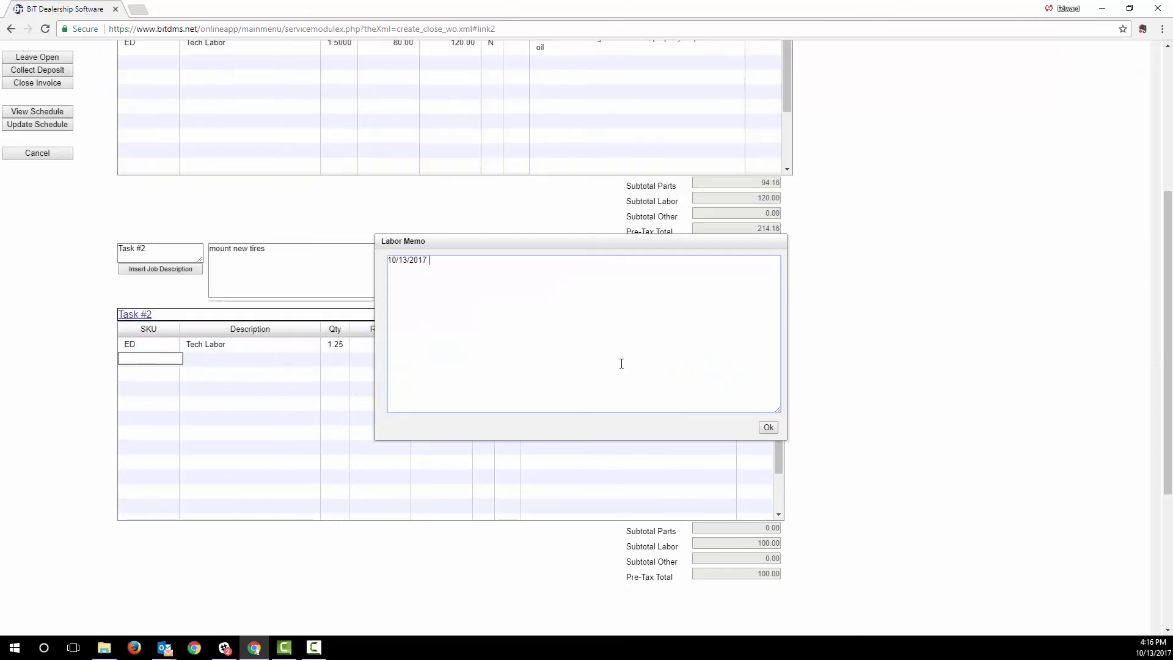
{"action": "left_click_drag", "start_coordinate": [446, 262], "coordinate": [238, 267]}
{"action": "key", "text": "BackSpace"}
{"action": "type", "text": "mounted tires, aligned and test drove."}
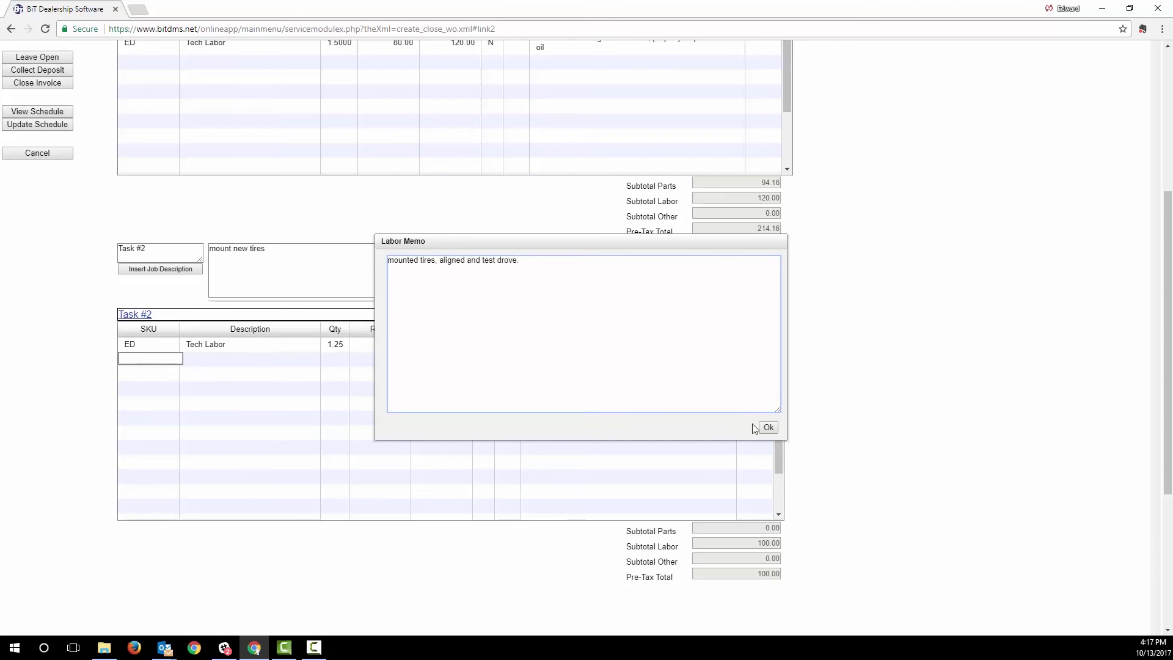
Add two MU02 27X12X14 ZILLA 6PR tires (part 681447) to Task #2, ignoring the stock warning.
{"action": "left_click", "coordinate": [768, 427]}
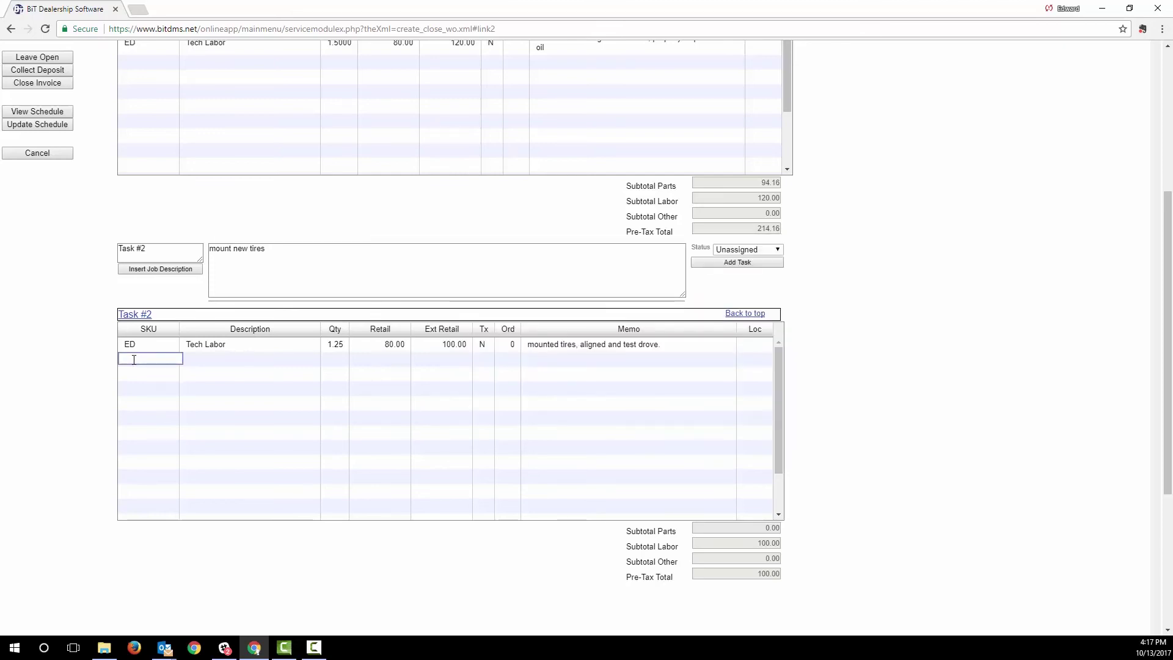
{"action": "type", "text": "mu0"}
{"action": "key", "text": "Tab"}
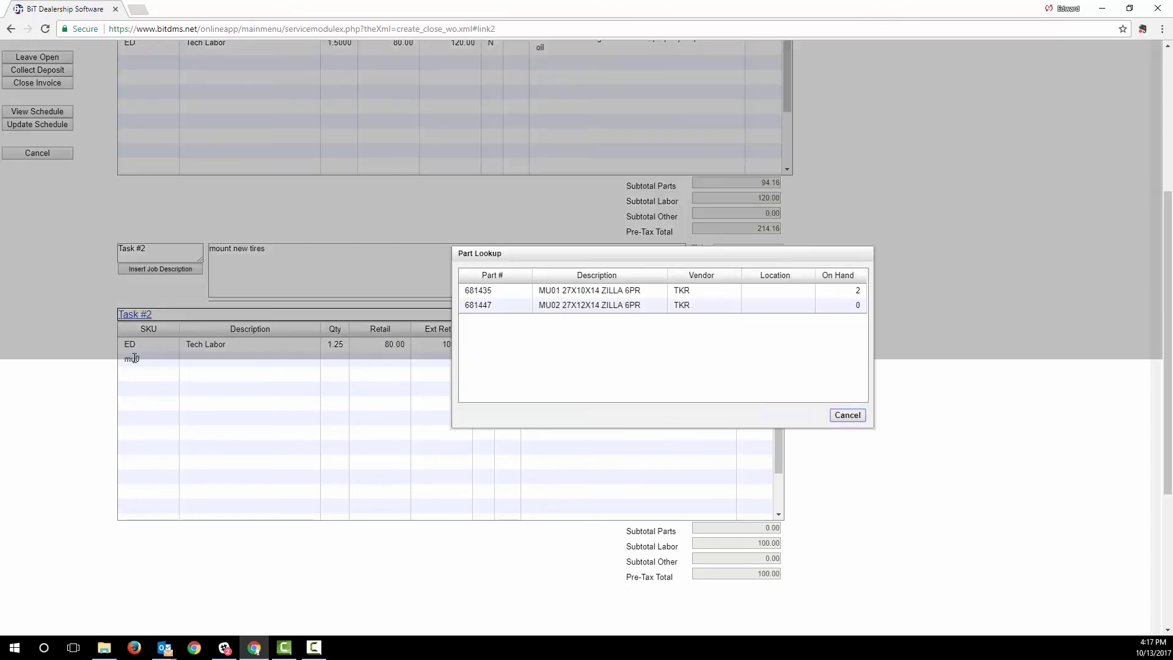
{"action": "left_click", "coordinate": [658, 311]}
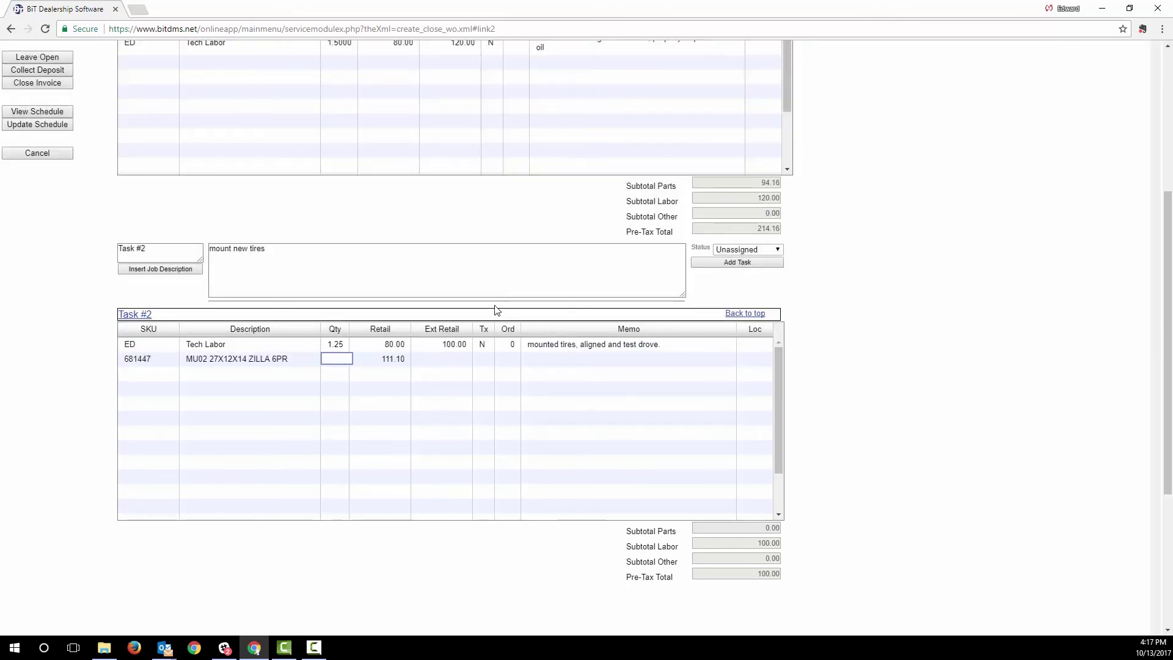
{"action": "type", "text": "2"}
{"action": "key", "text": "Return"}
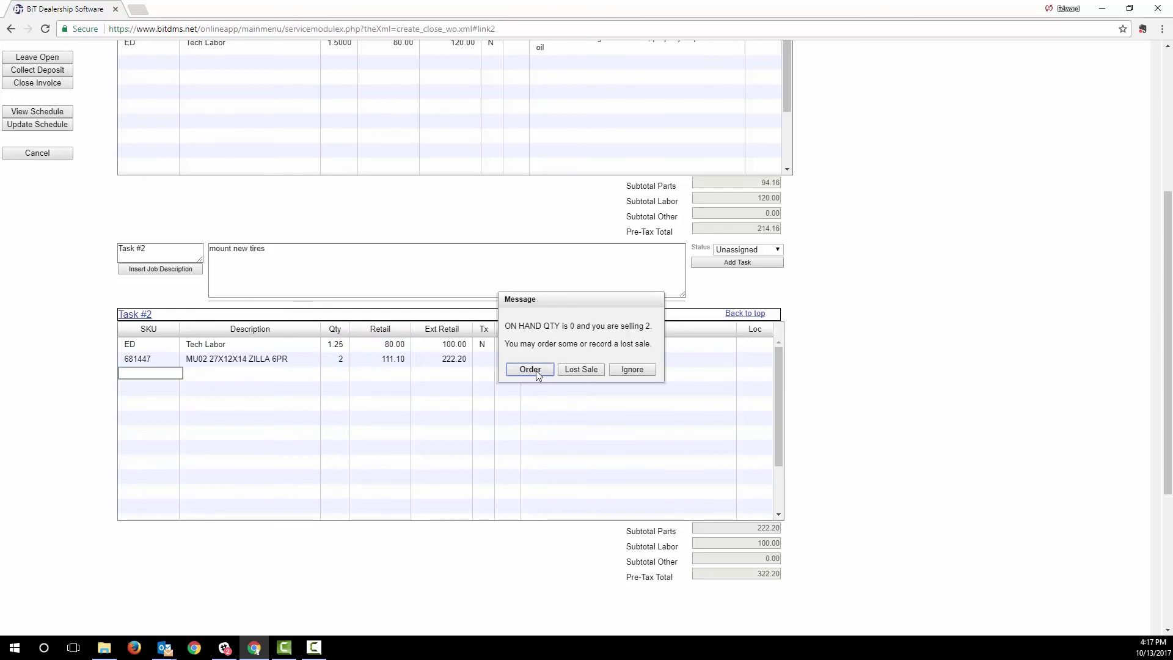
{"action": "left_click", "coordinate": [638, 370]}
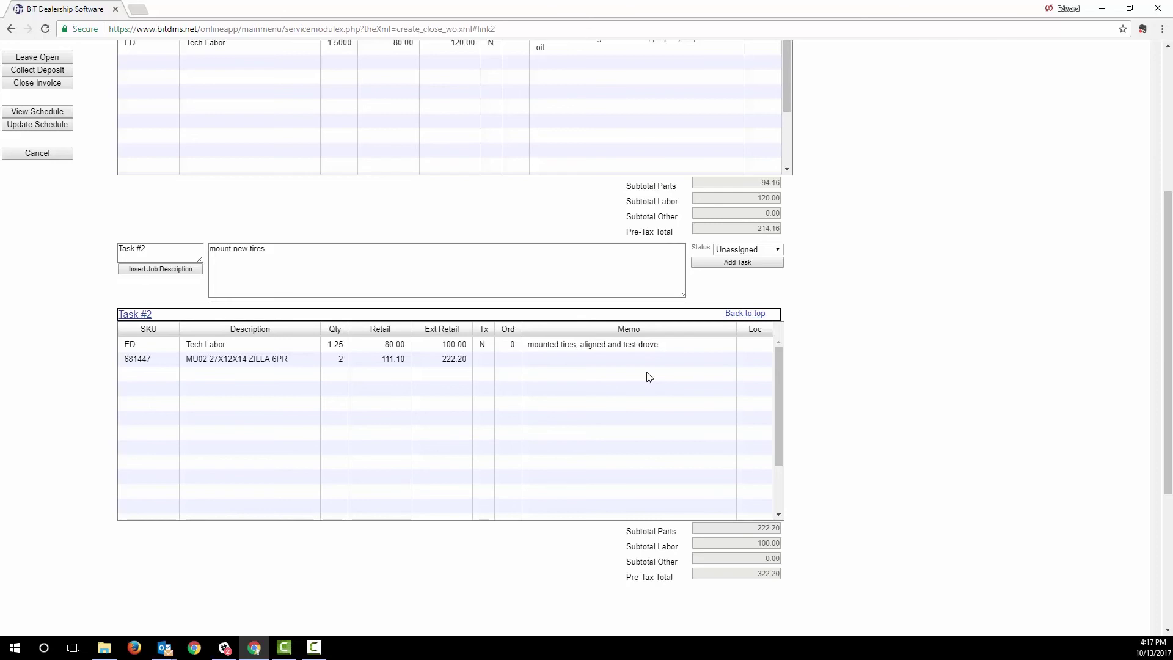
{"action": "scroll", "coordinate": [44, 264], "scroll_direction": "up", "scroll_amount": 4}
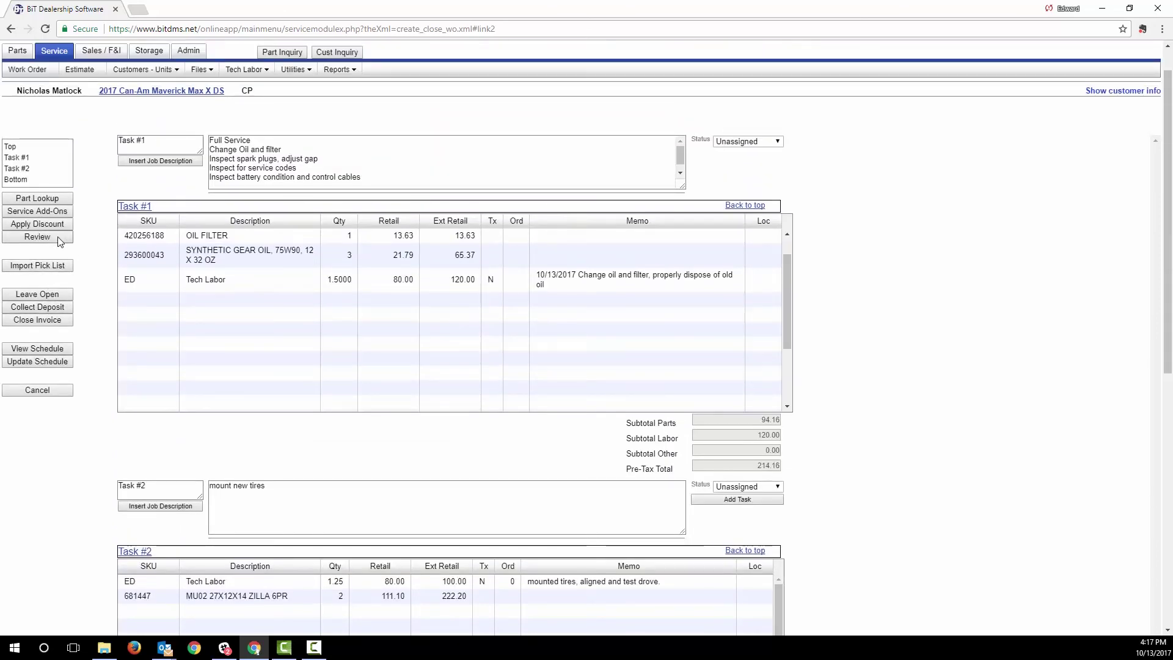
{"action": "left_click", "coordinate": [58, 238]}
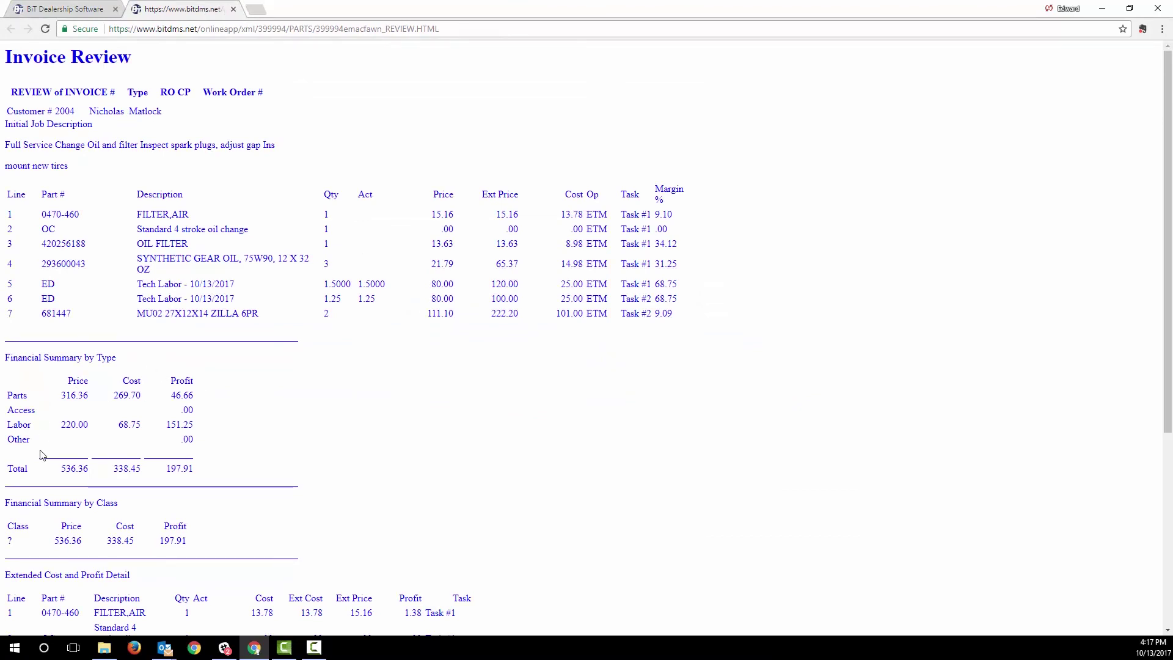
{"action": "scroll", "coordinate": [41, 482], "scroll_direction": "down", "scroll_amount": 1}
{"action": "scroll", "coordinate": [41, 482], "scroll_direction": "down", "scroll_amount": 4}
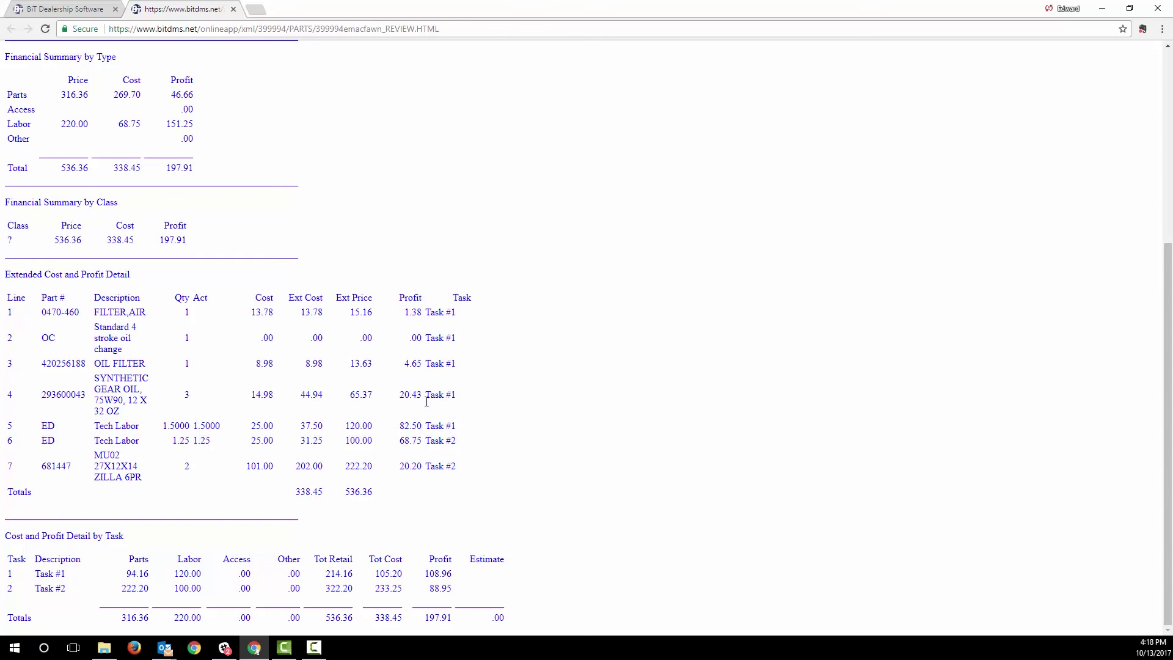
{"action": "left_click", "coordinate": [233, 9]}
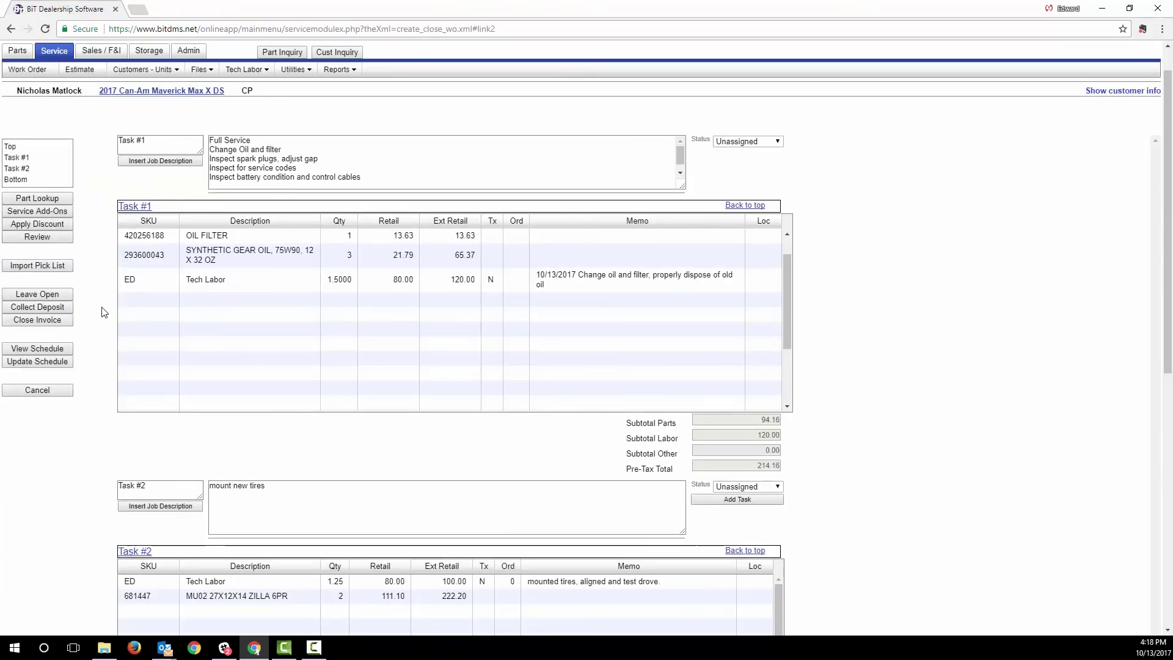
Save work order 01-4106 as Work in Process with note 'we are on track to finish the repair by tomorrow'.
{"action": "left_click", "coordinate": [47, 294]}
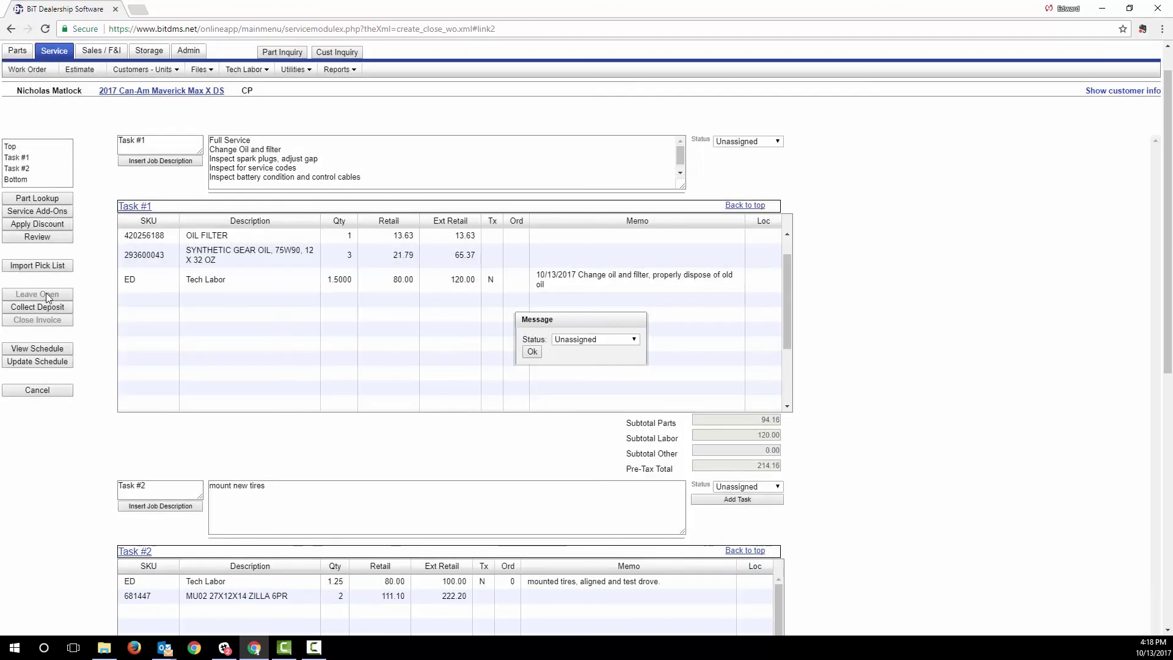
{"action": "left_click", "coordinate": [585, 342]}
{"action": "left_click", "coordinate": [612, 434]}
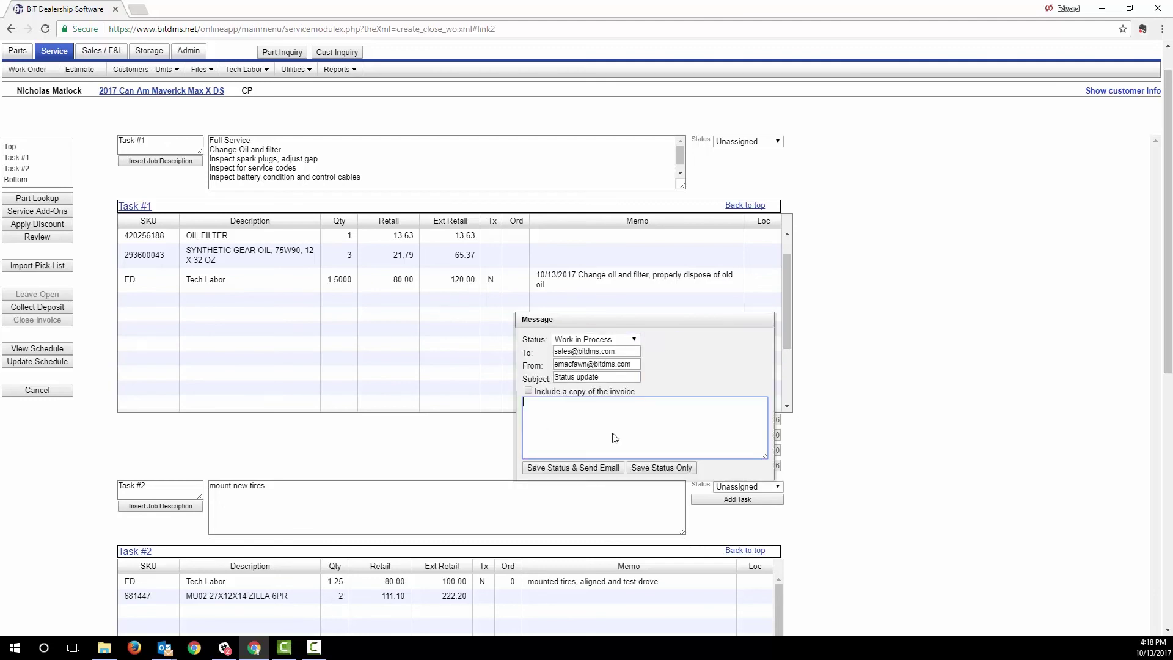
{"action": "type", "text": "we are on track to finish the repair by tomorrow"}
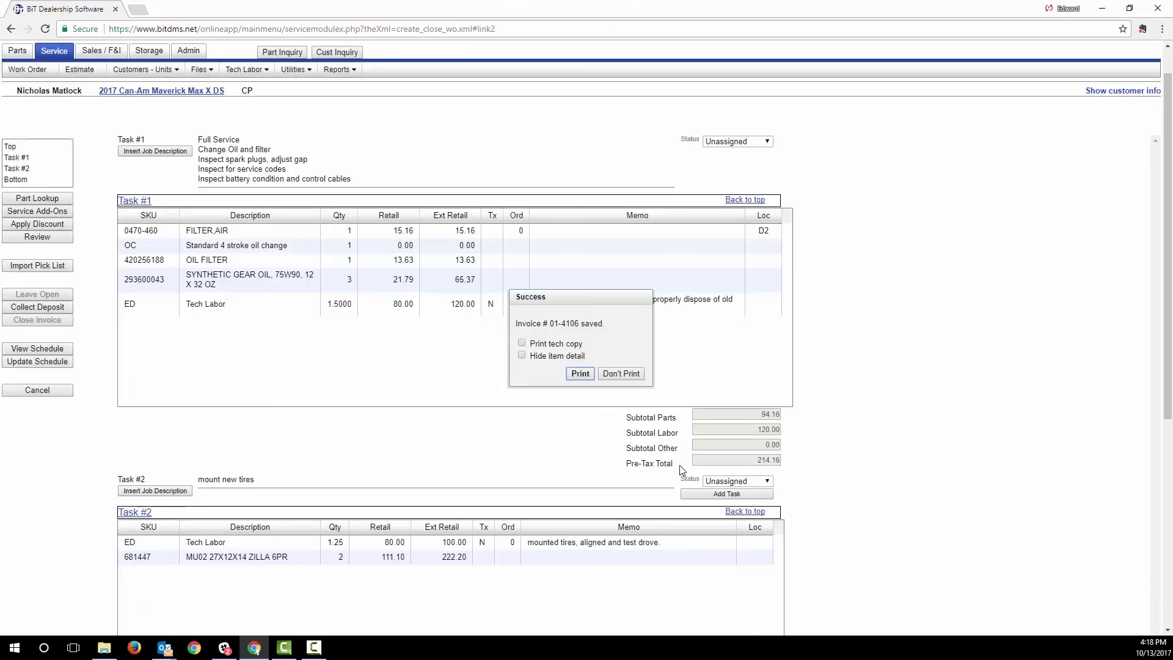
Print invoice 01-4106, then dismiss the print preview and close the PDF.
{"action": "left_click", "coordinate": [581, 373]}
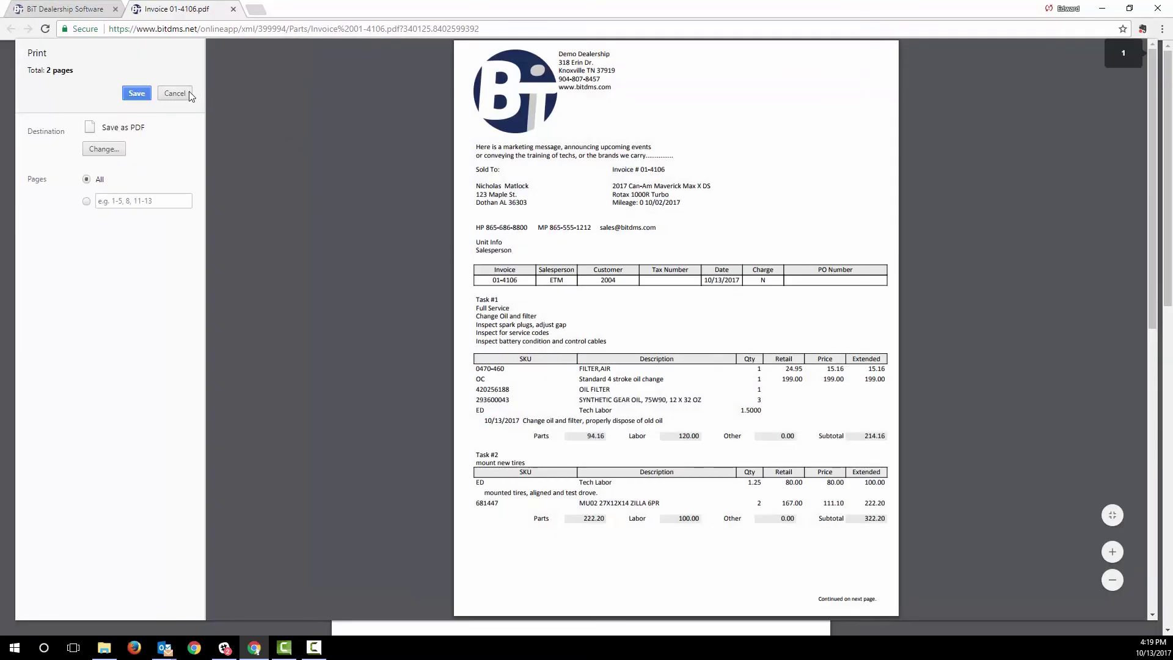
{"action": "left_click", "coordinate": [175, 93]}
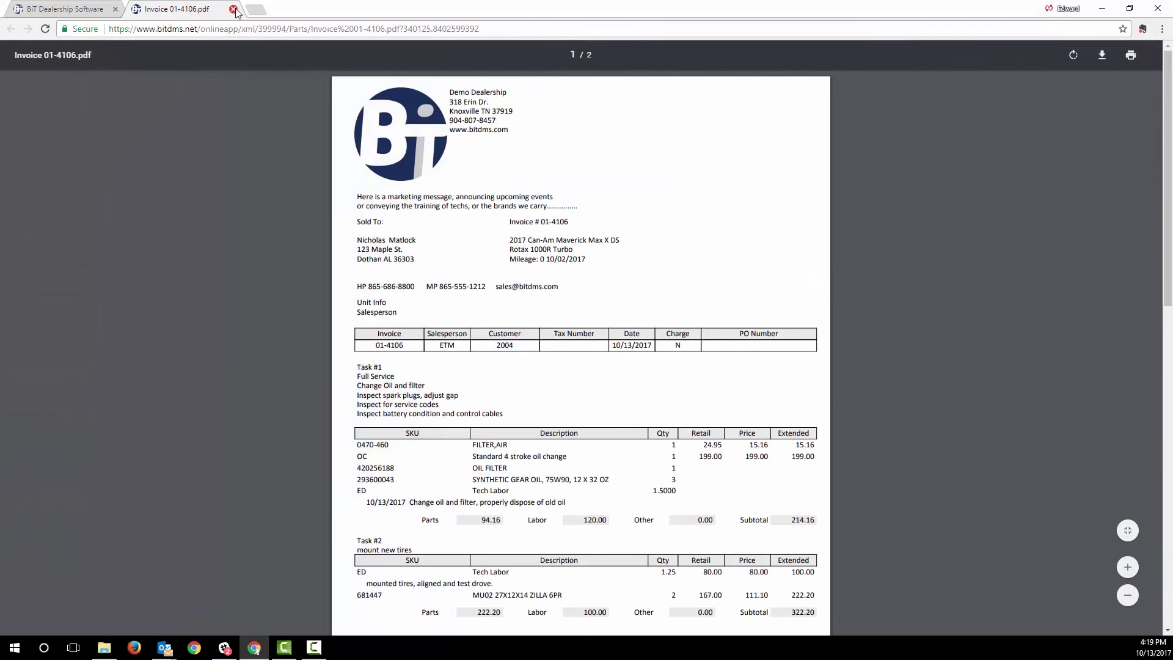
{"action": "left_click", "coordinate": [233, 9]}
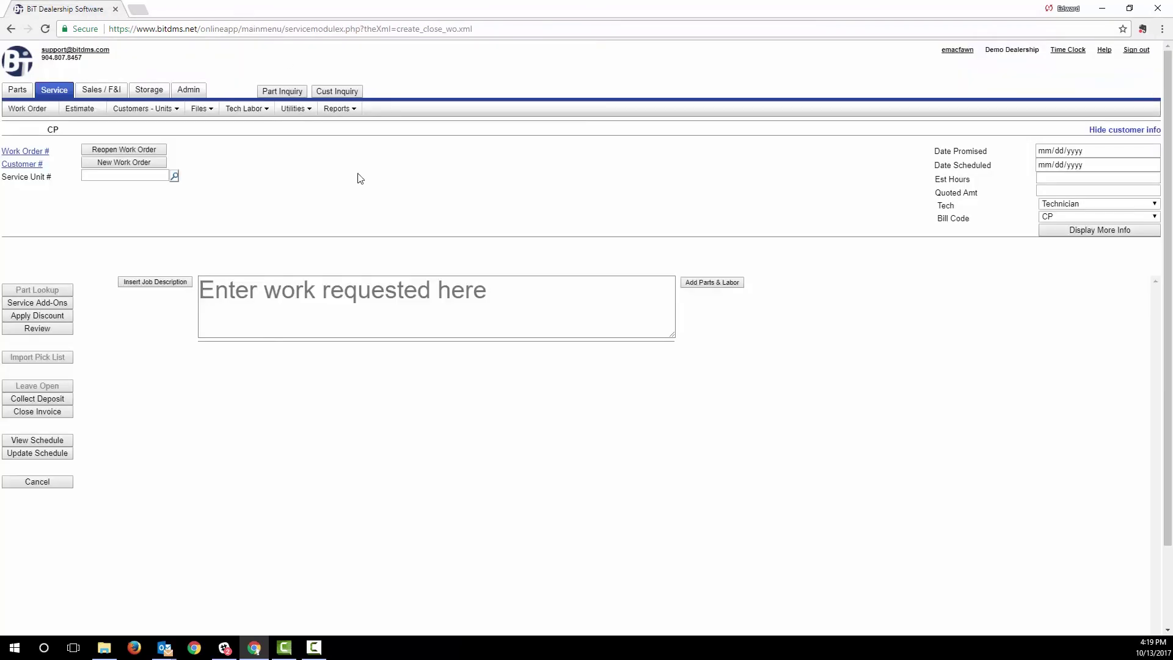
Run the Technician Hours Report for technician ED starting 10/01/2017.
{"action": "left_click", "coordinate": [262, 108]}
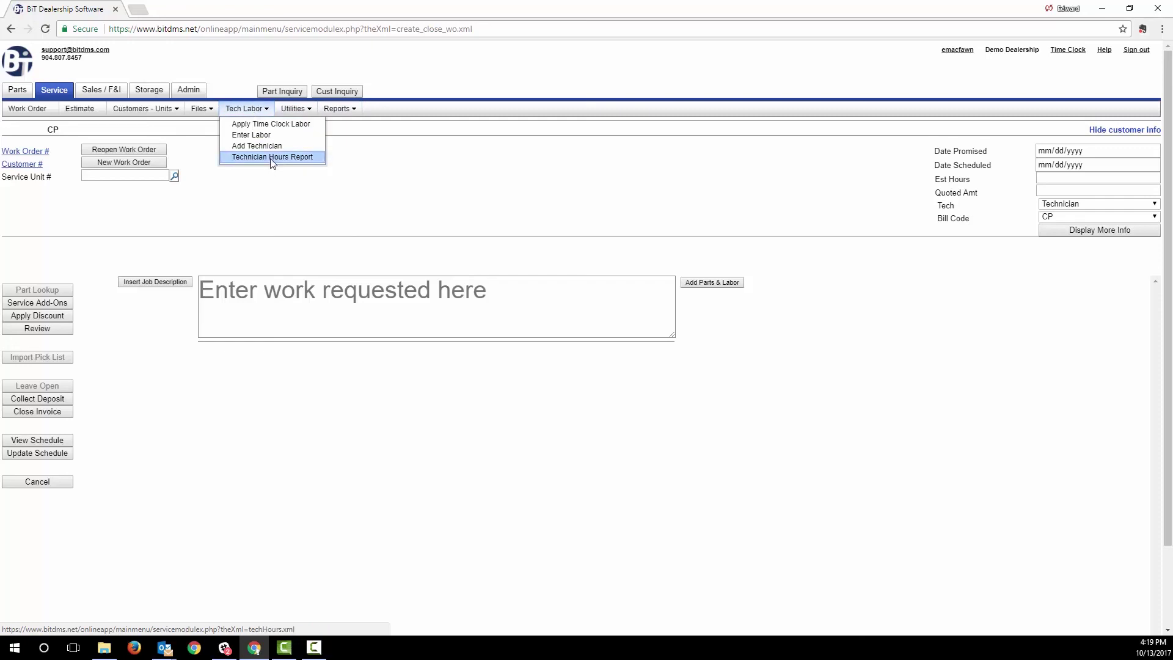
{"action": "left_click", "coordinate": [269, 158]}
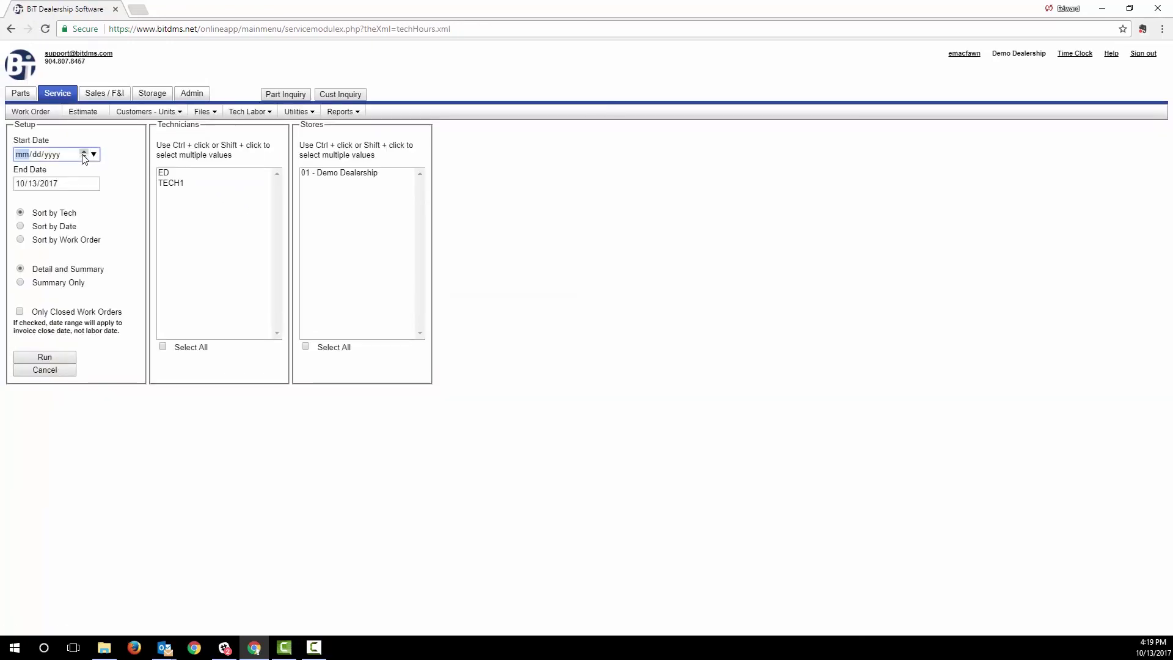
{"action": "left_click", "coordinate": [94, 154]}
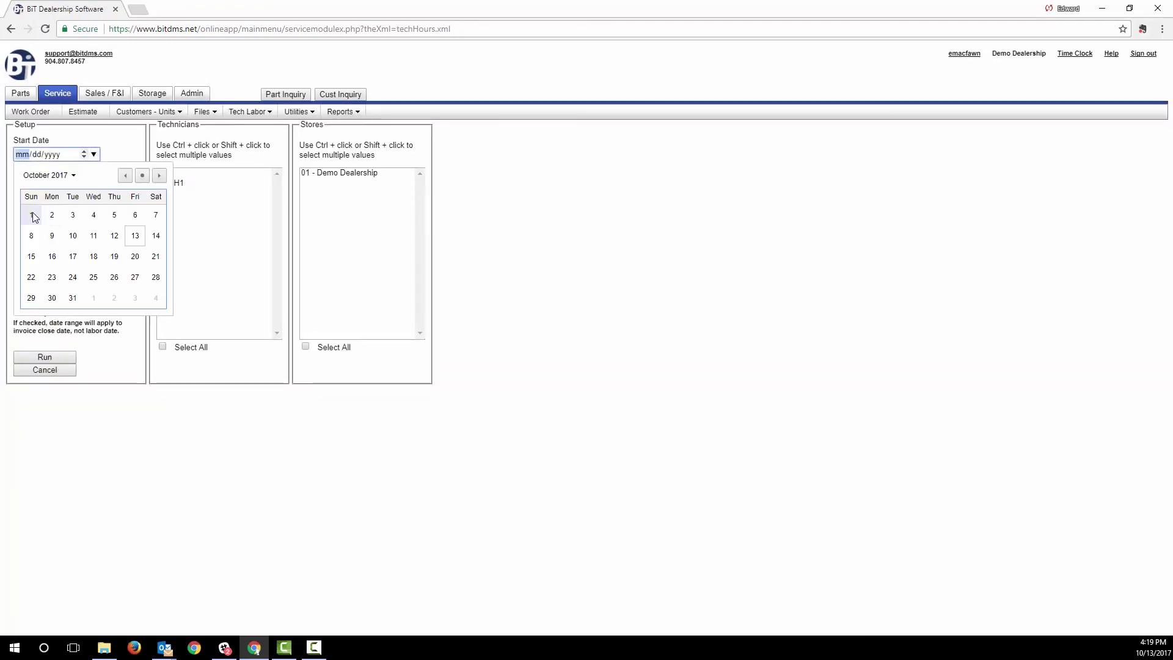
{"action": "left_click", "coordinate": [32, 215]}
{"action": "left_click", "coordinate": [163, 174]}
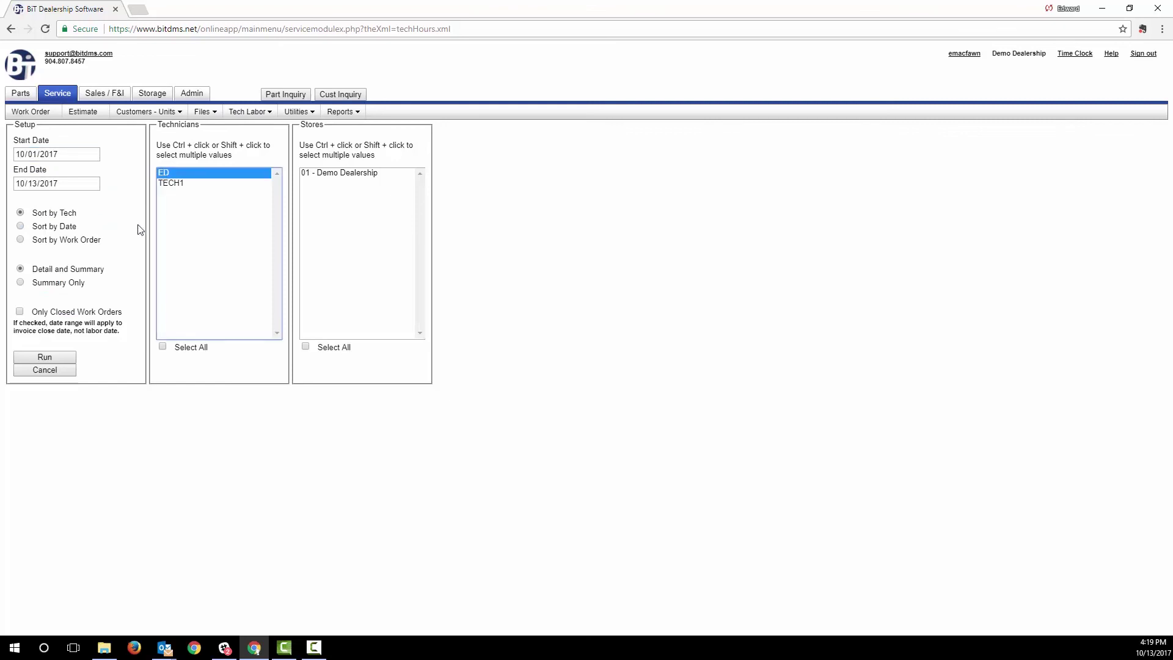
{"action": "left_click", "coordinate": [50, 357]}
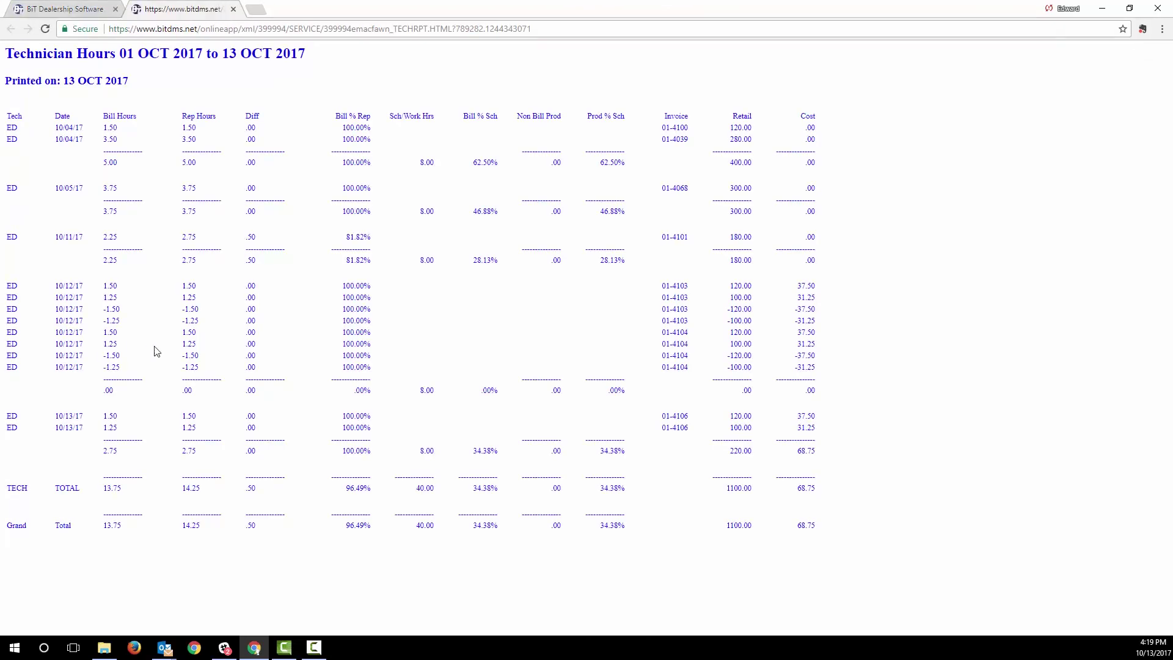